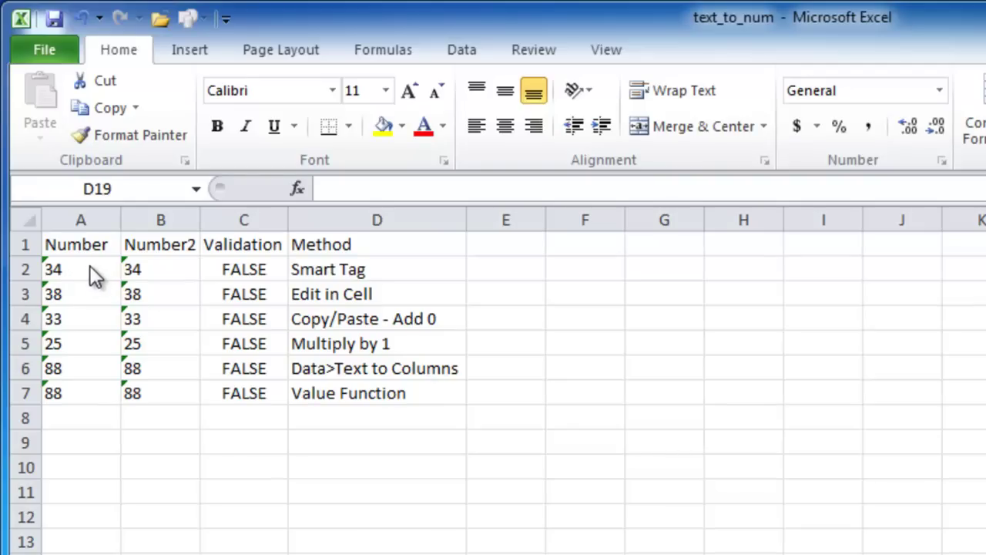
Look over the sample values on the Text to Numbers sheet and the Numbers to Text sheet
click(82, 270)
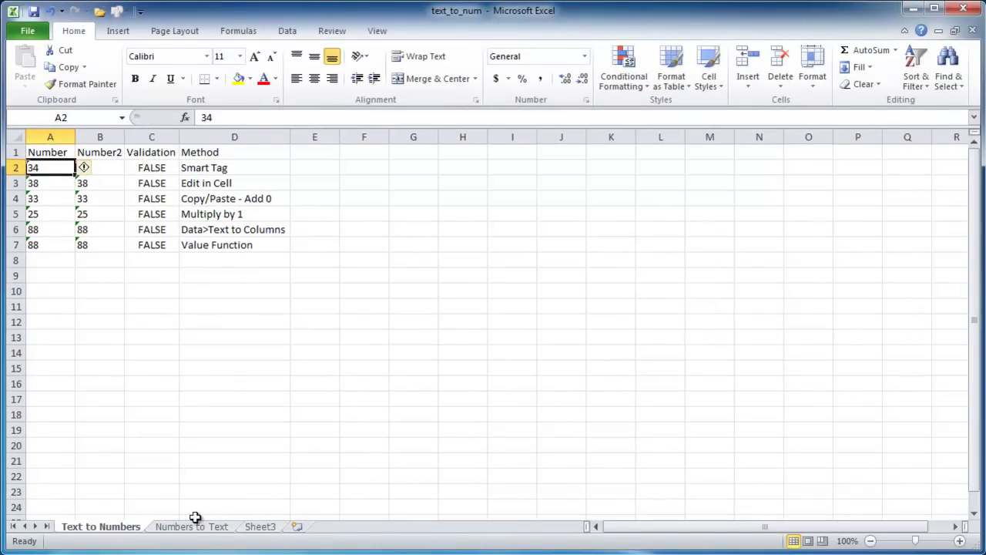
click(192, 526)
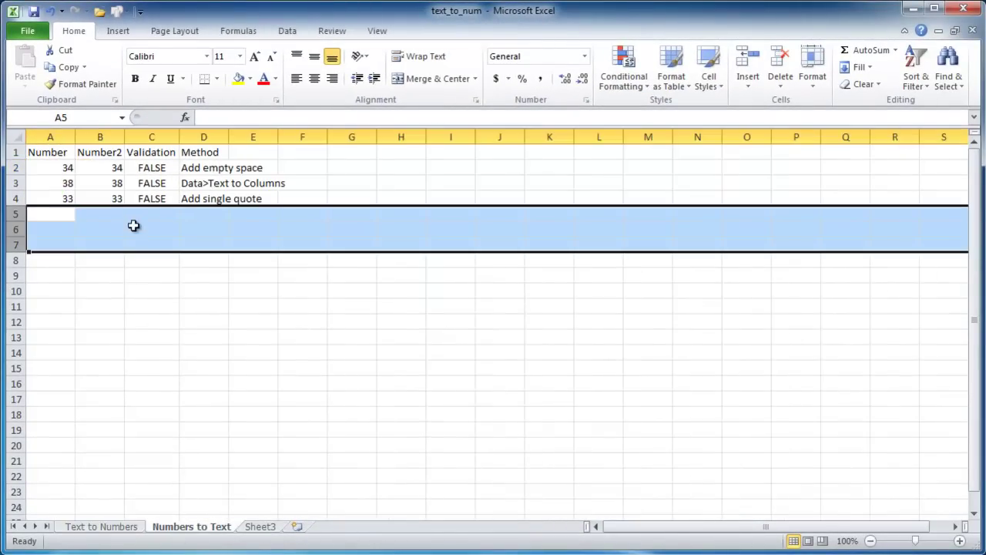
click(115, 167)
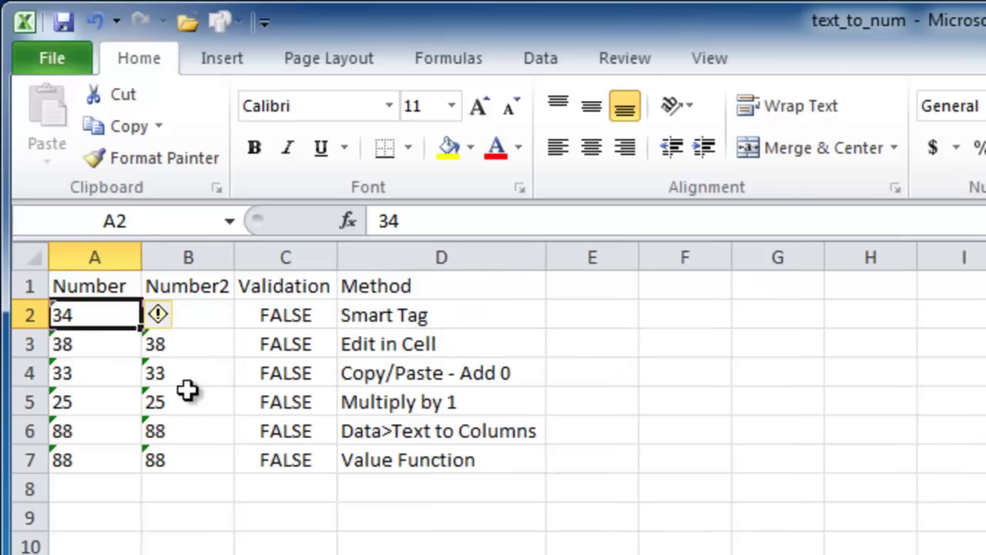
Examine the function arguments of the ISNUMBER validation formula in C2 on the Text to Numbers sheet
click(275, 310)
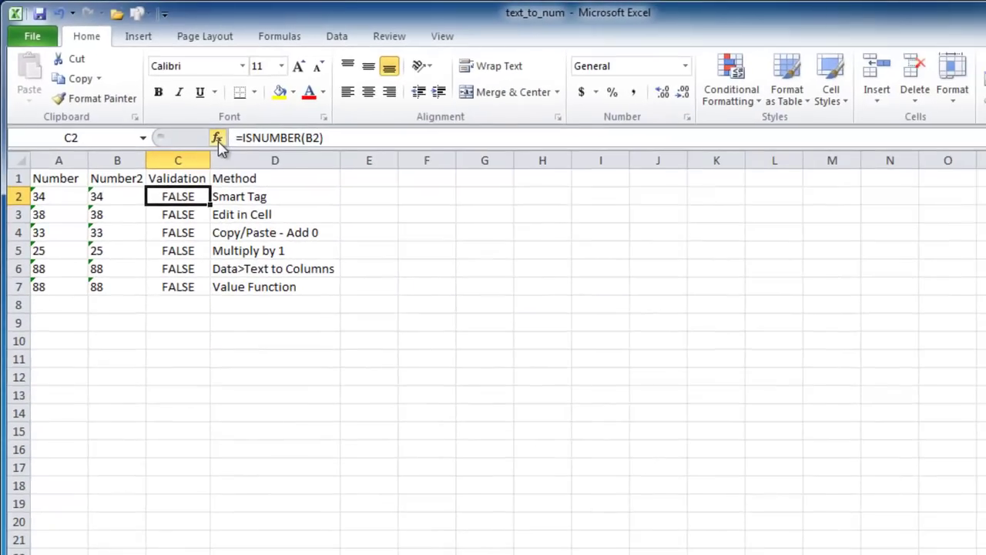
click(217, 138)
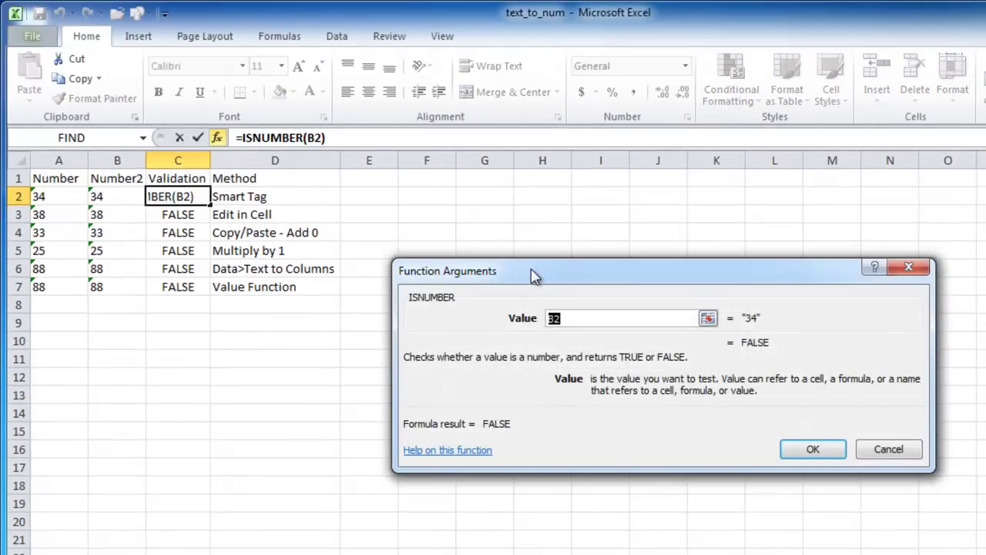
drag(533, 276, 496, 221)
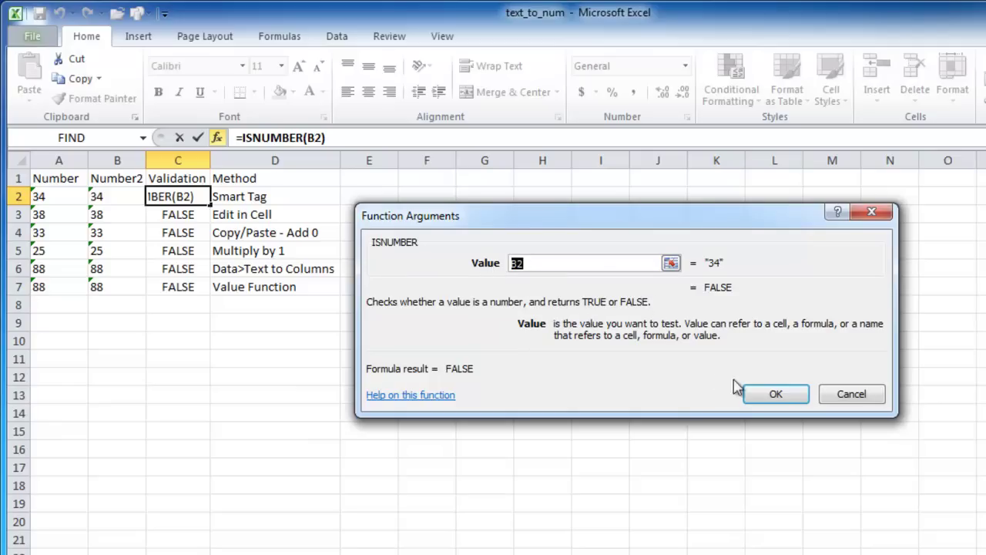
click(775, 393)
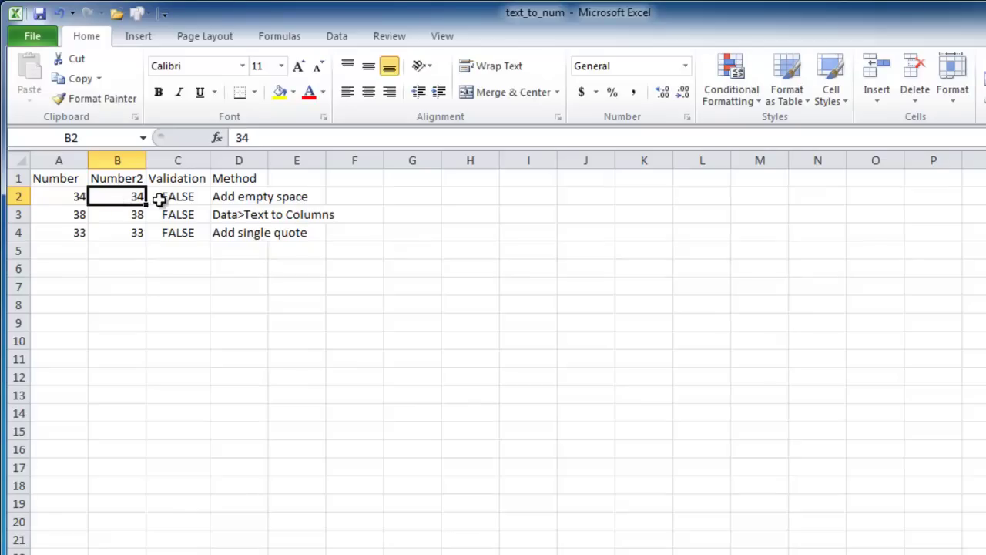
Examine the function arguments of the ISTEXT validation formula in C2 on the Numbers to Text sheet
click(186, 198)
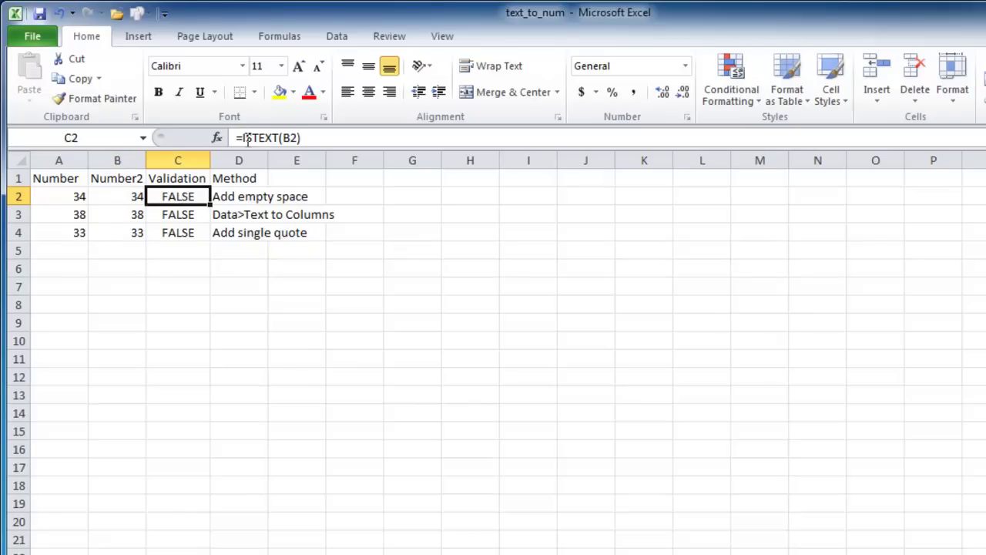
click(216, 137)
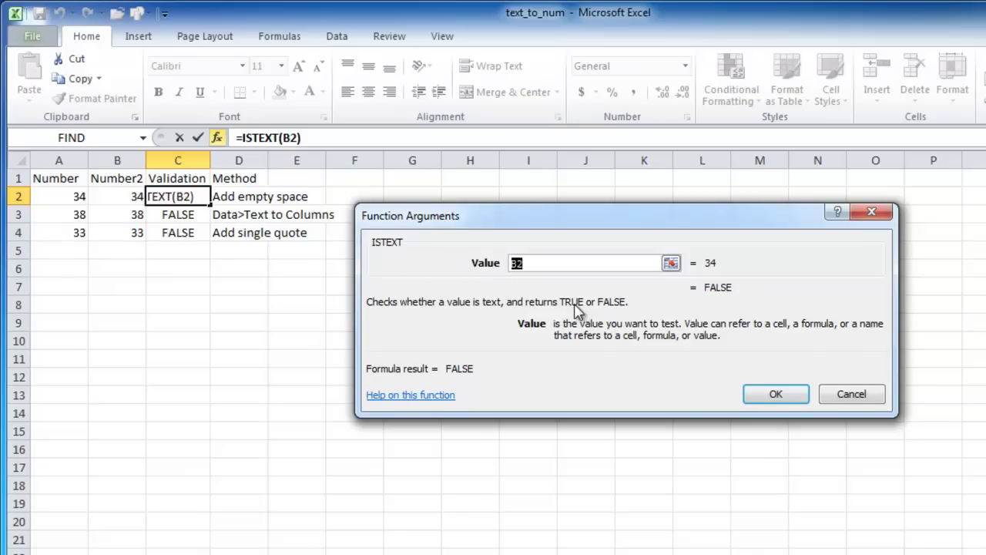
click(774, 394)
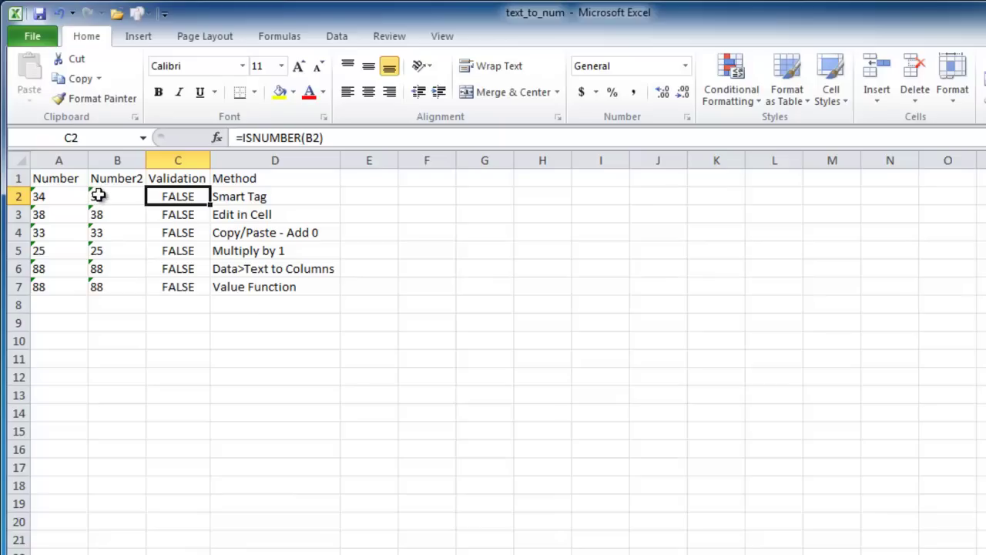
On the Text to Numbers sheet, convert the text value in B2 with the smart tag's Convert to Number option
click(105, 196)
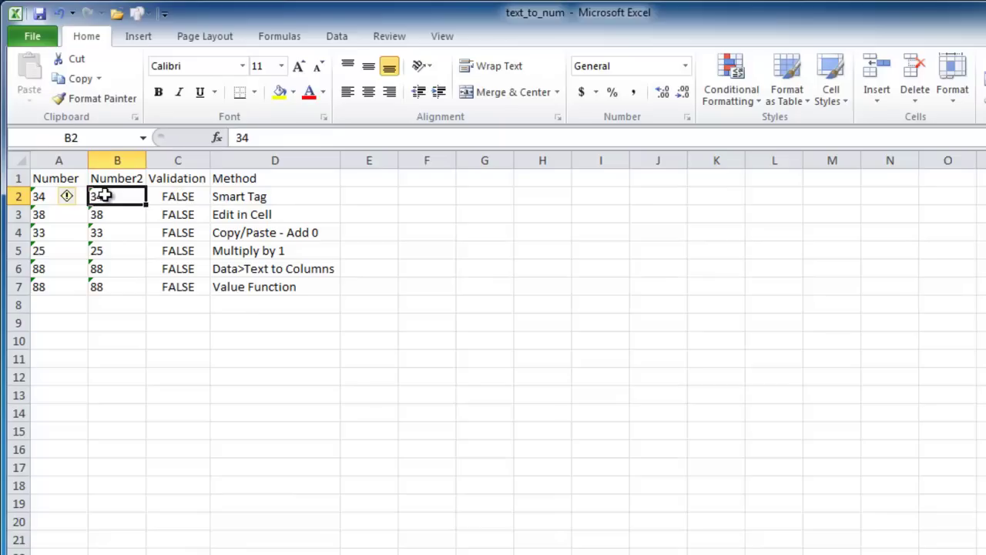
click(81, 198)
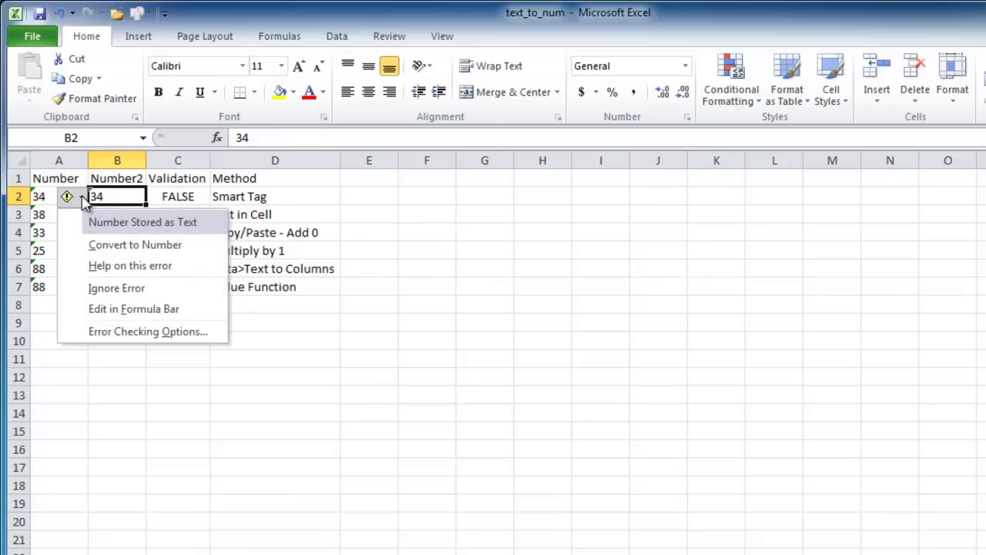
click(141, 254)
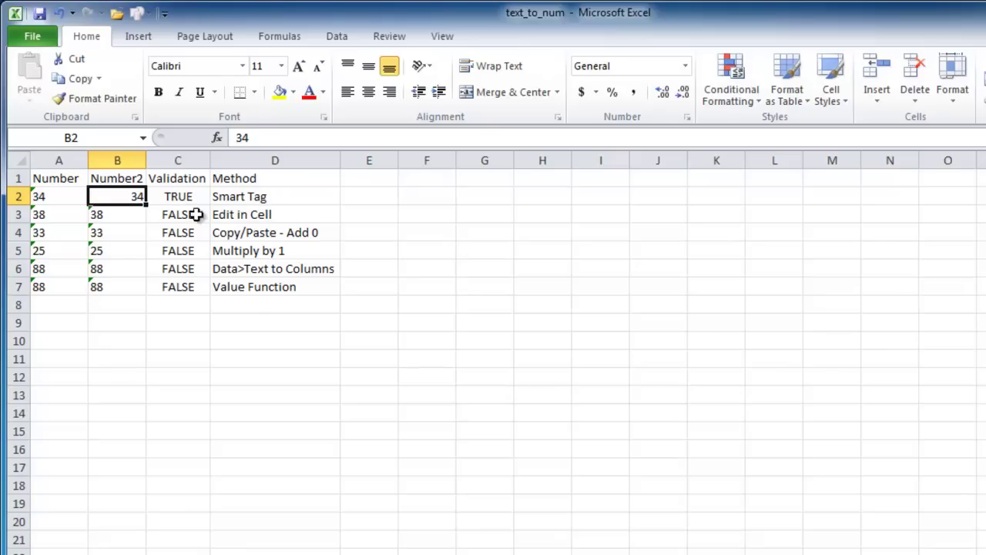
Re-enter the value 38 in cell B3 by editing it in the cell, converting the text to a number
click(108, 218)
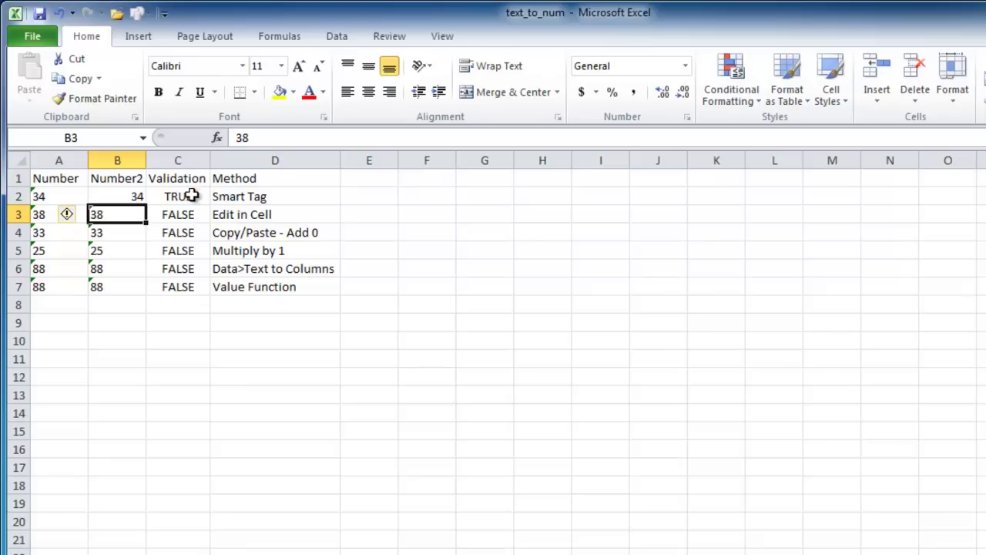
text(3)
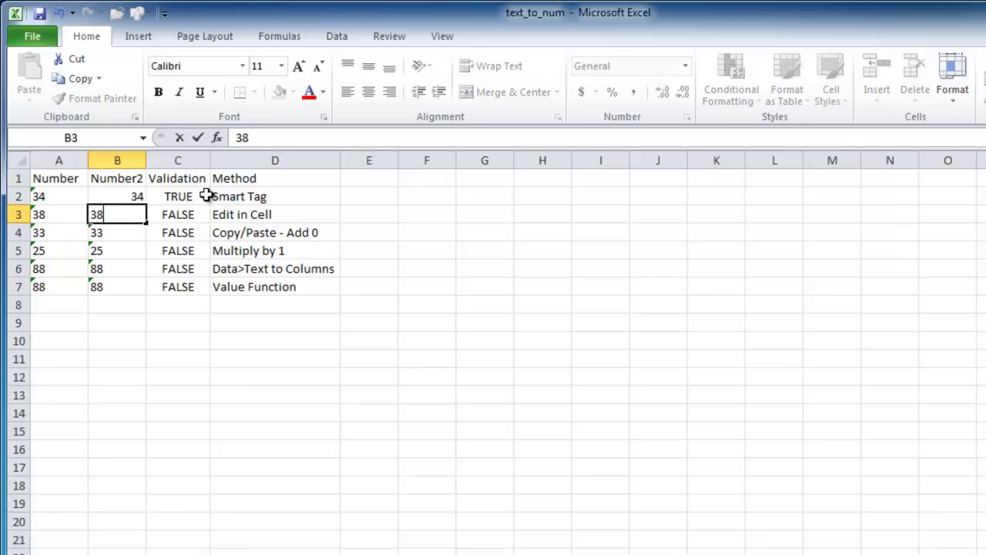
key(Return)
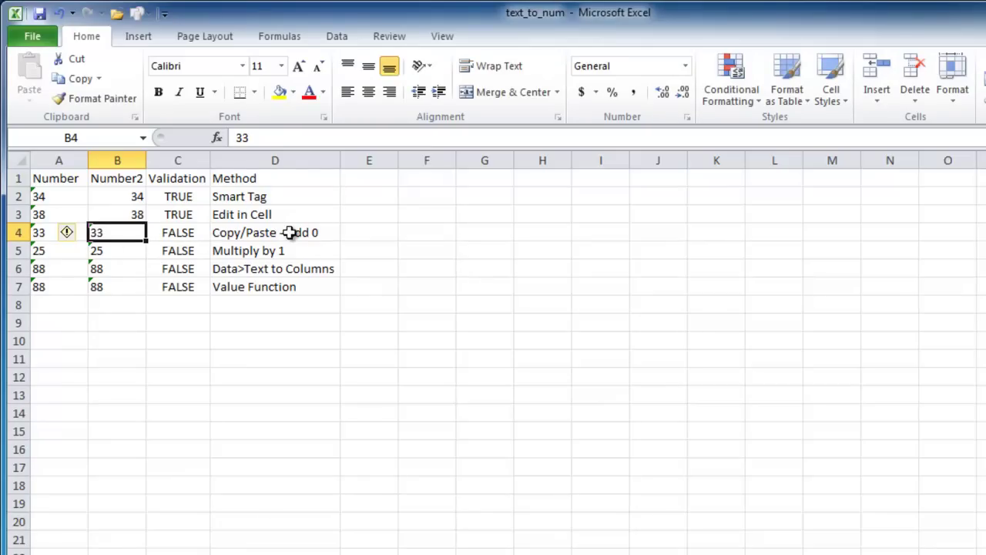
Copy the empty cell E4 and paste it onto B4 using Paste Special with the Add operation
click(373, 234)
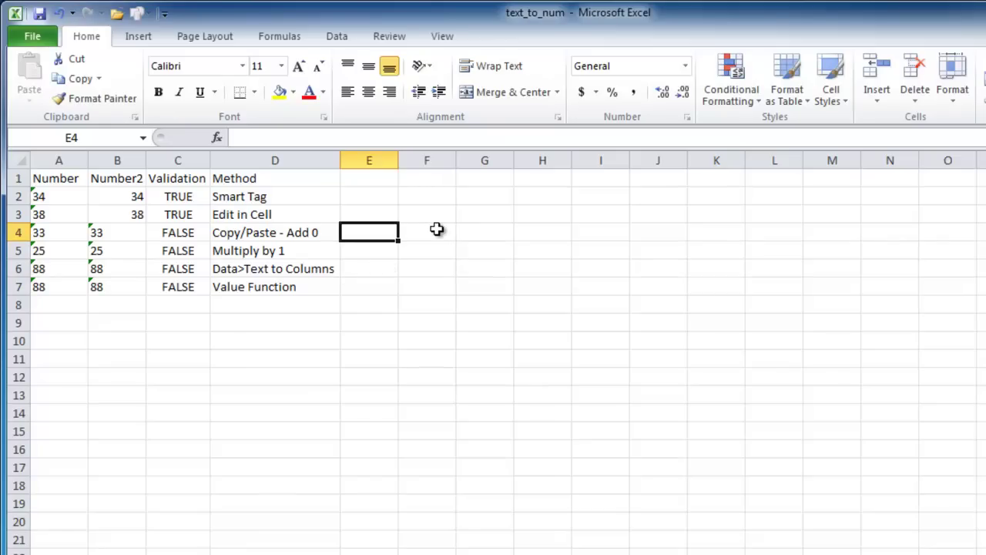
key(ctrl+c)
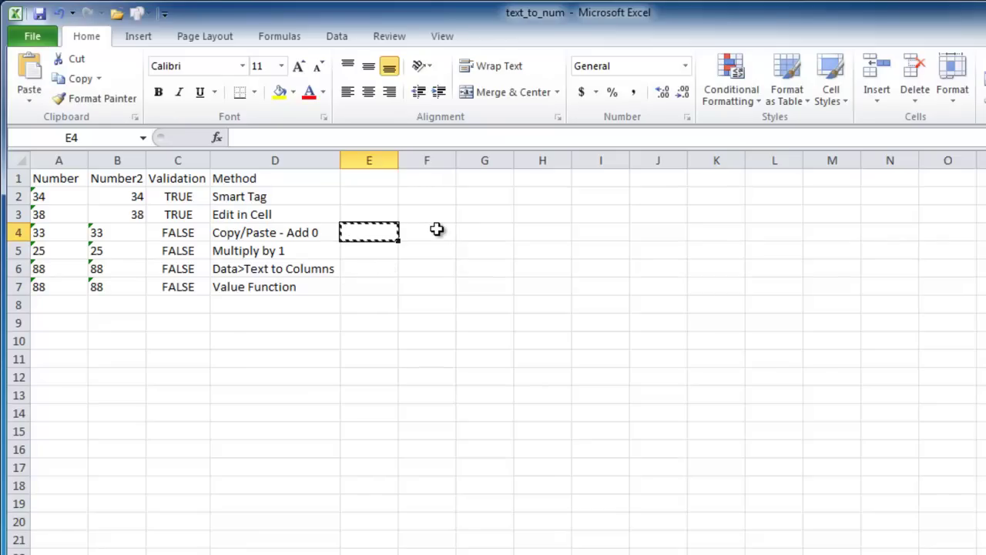
click(111, 234)
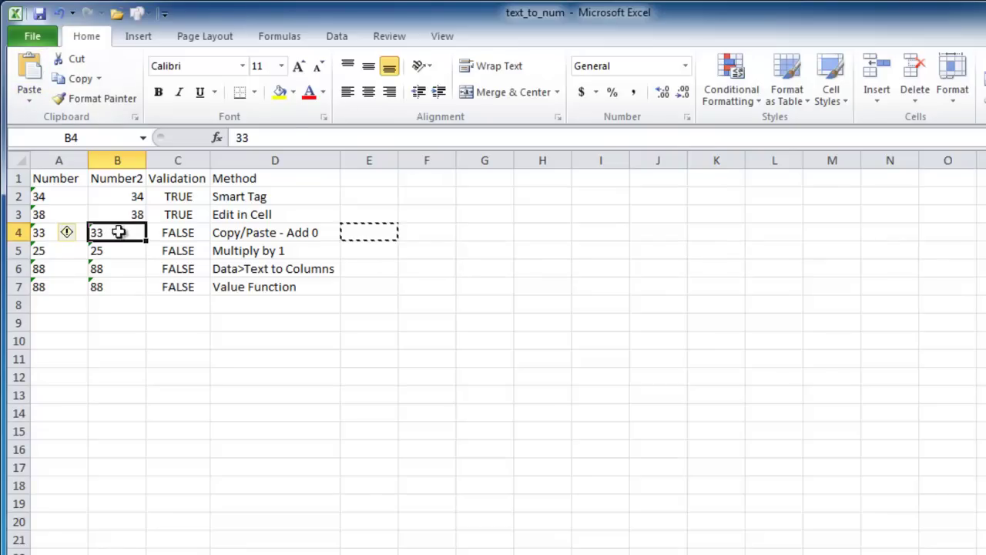
click(30, 100)
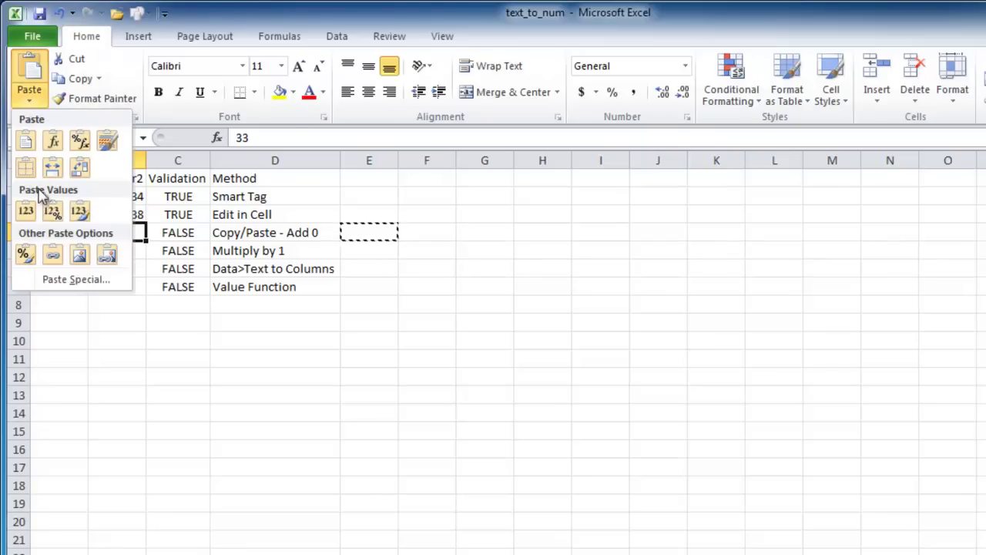
click(77, 279)
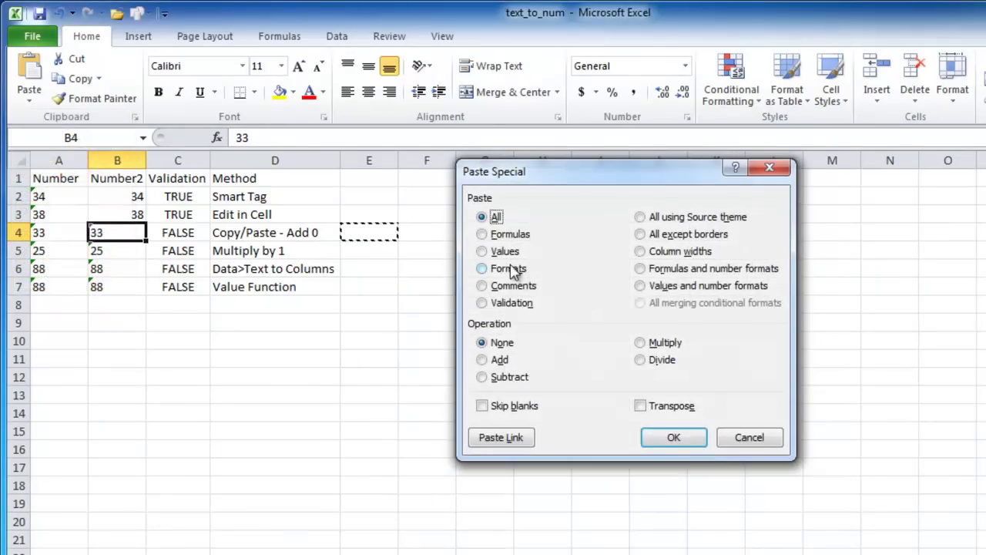
drag(602, 175, 556, 136)
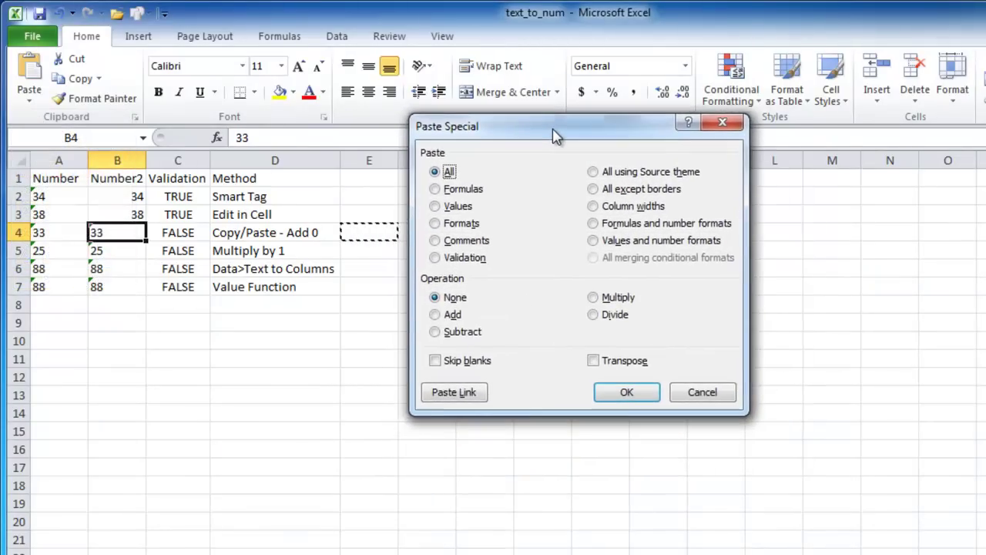
click(436, 314)
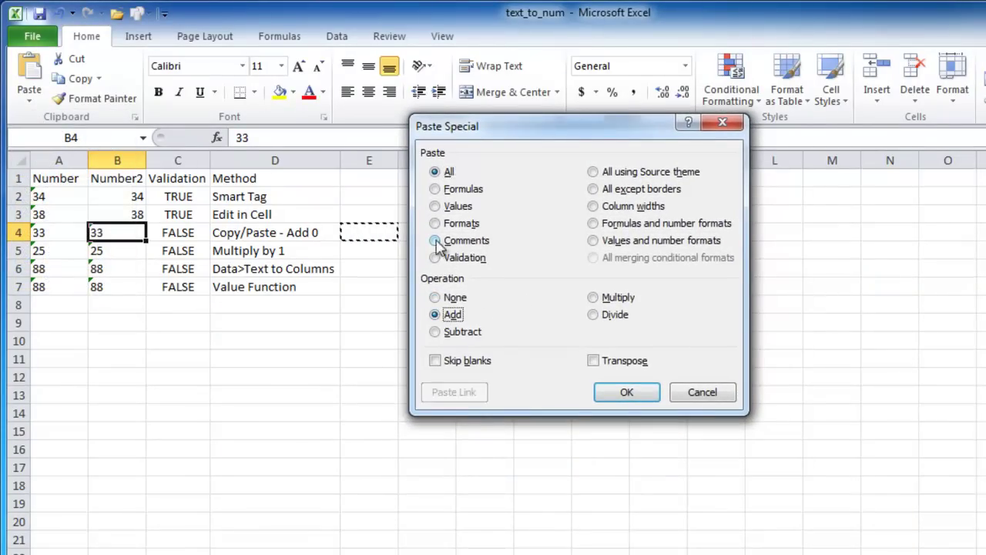
click(646, 396)
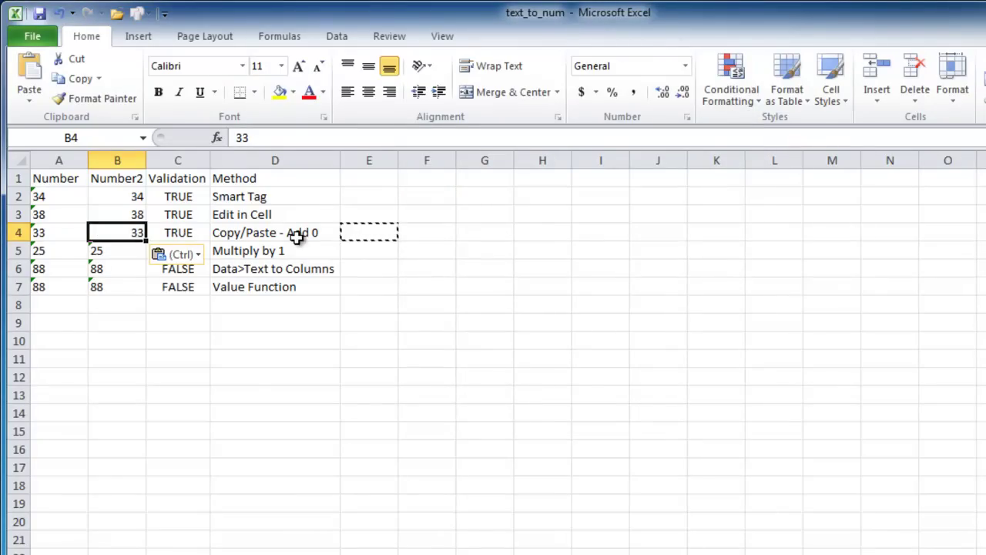
Enter 1 in cell E5 and paste it onto B5 using Paste Special with the Multiply operation
click(388, 249)
text(1)
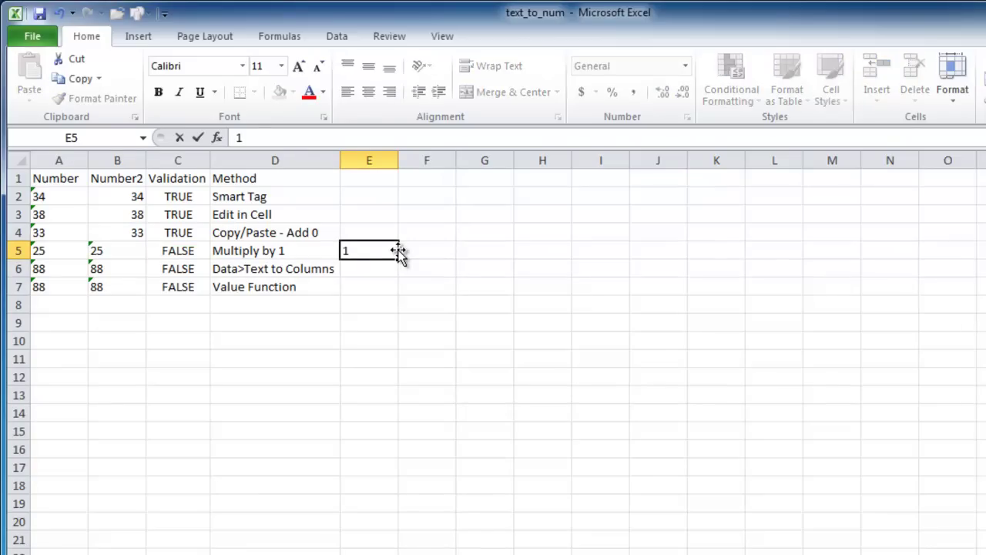
key(ctrl+Return)
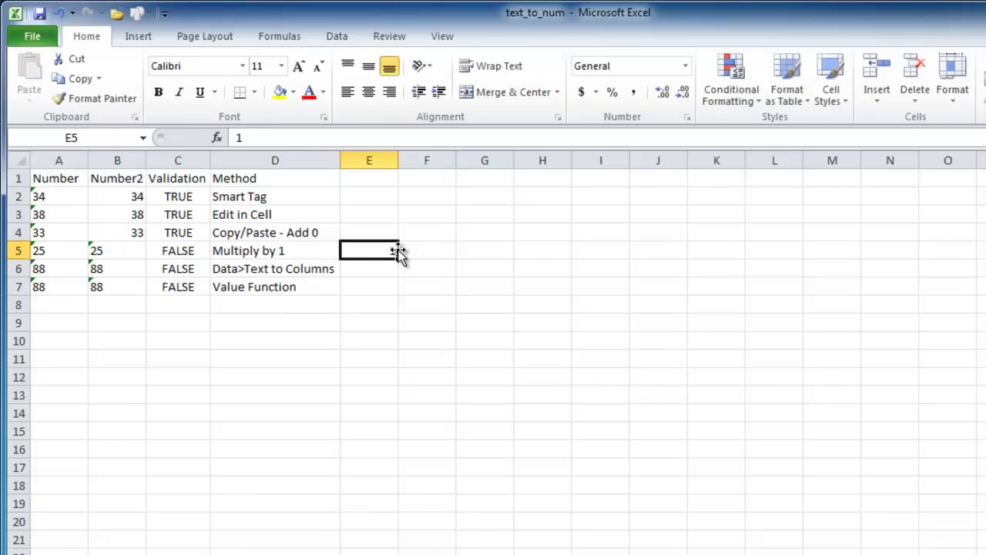
key(ctrl+c)
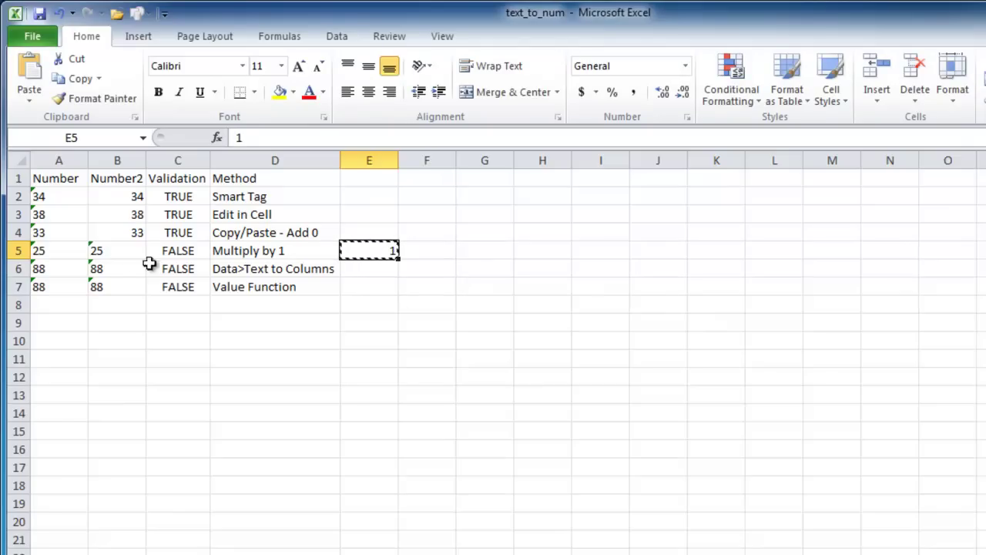
click(117, 251)
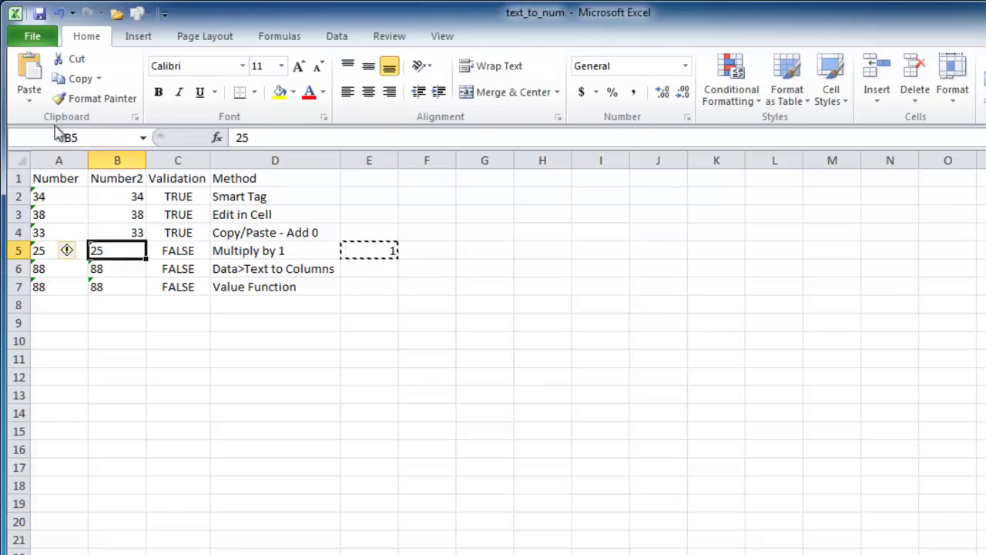
click(30, 100)
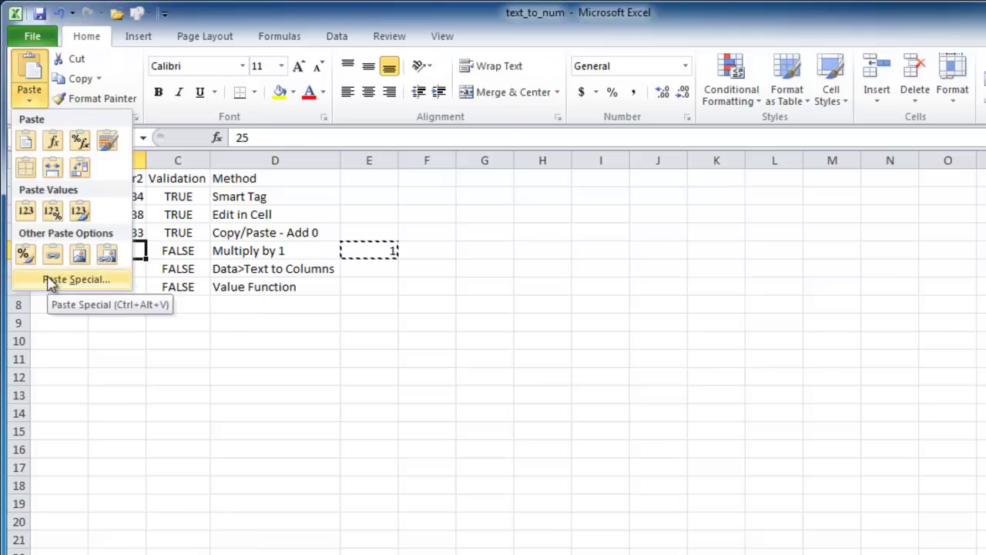
click(47, 282)
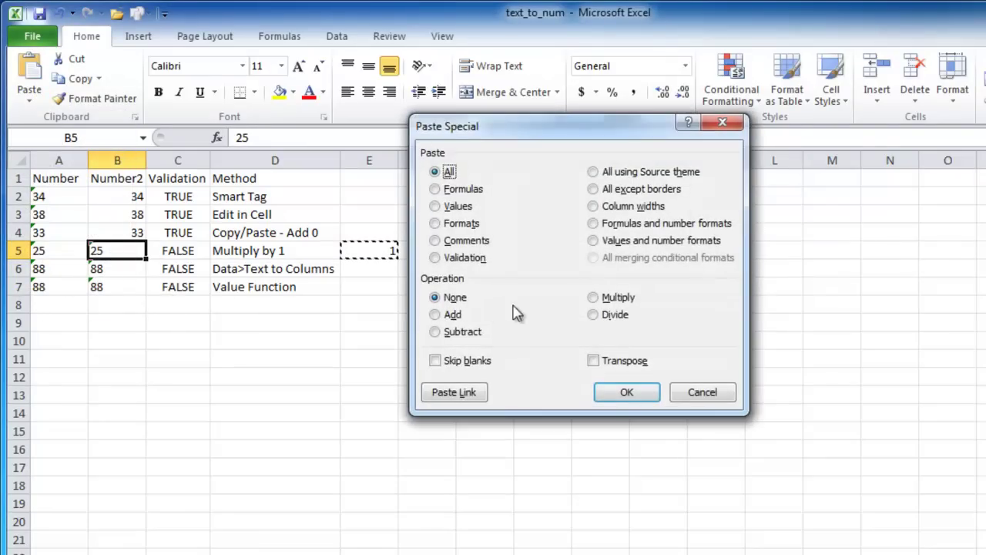
click(603, 299)
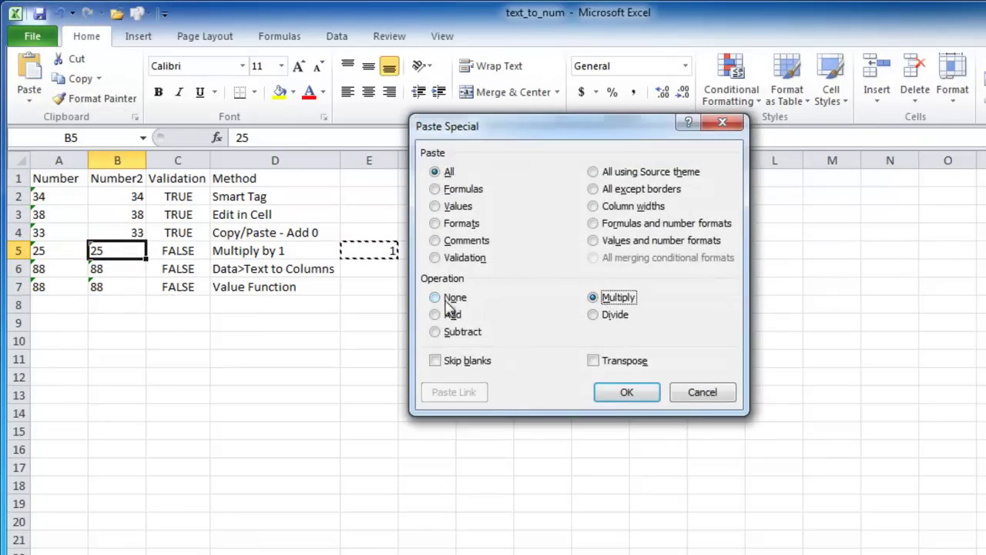
click(628, 393)
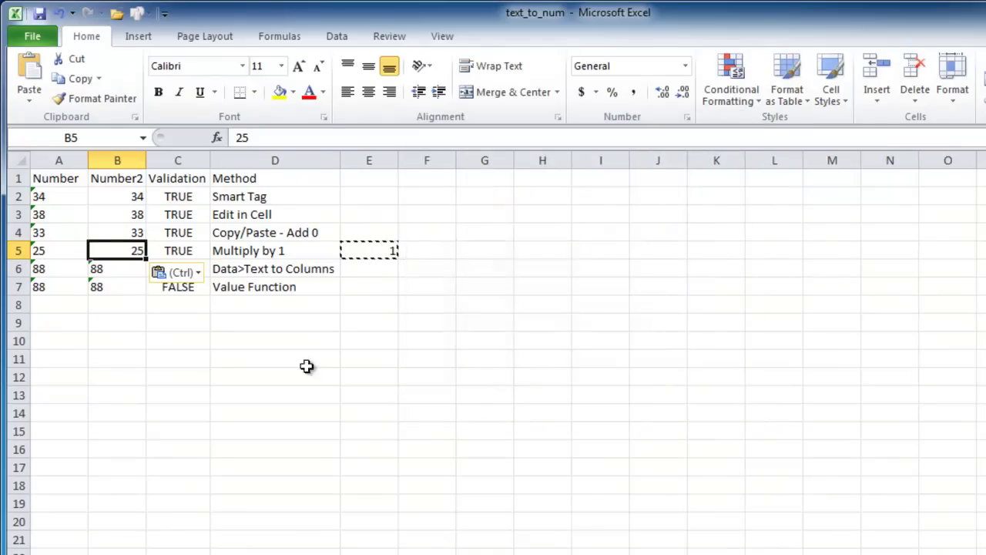
Convert the text value in B6 to a number using Text to Columns with the Delimited type and General column format
click(116, 270)
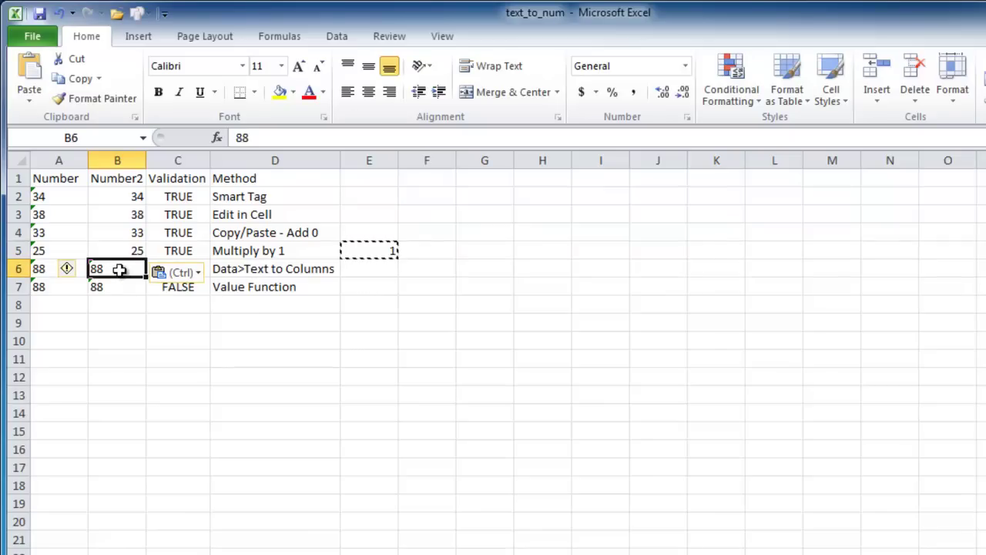
click(334, 39)
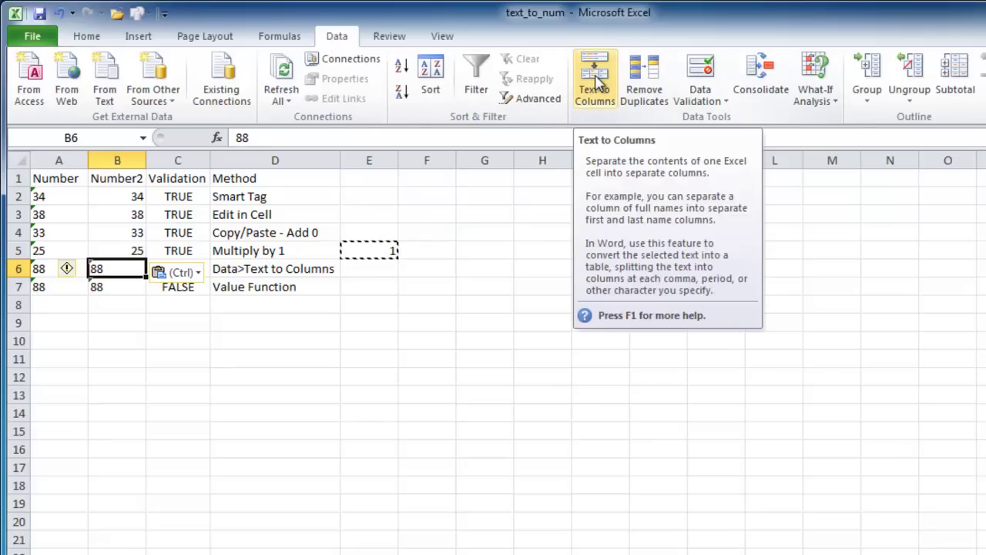
click(597, 83)
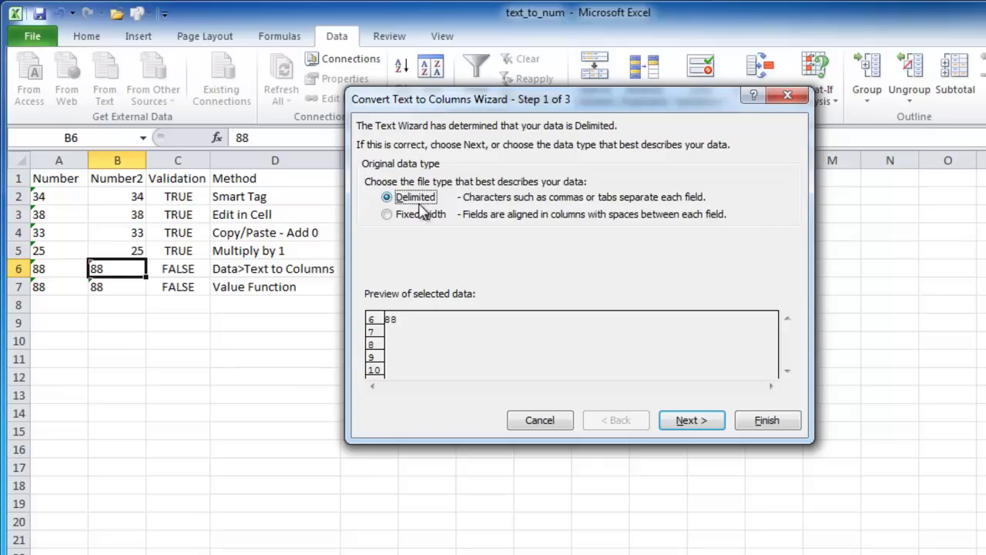
click(706, 425)
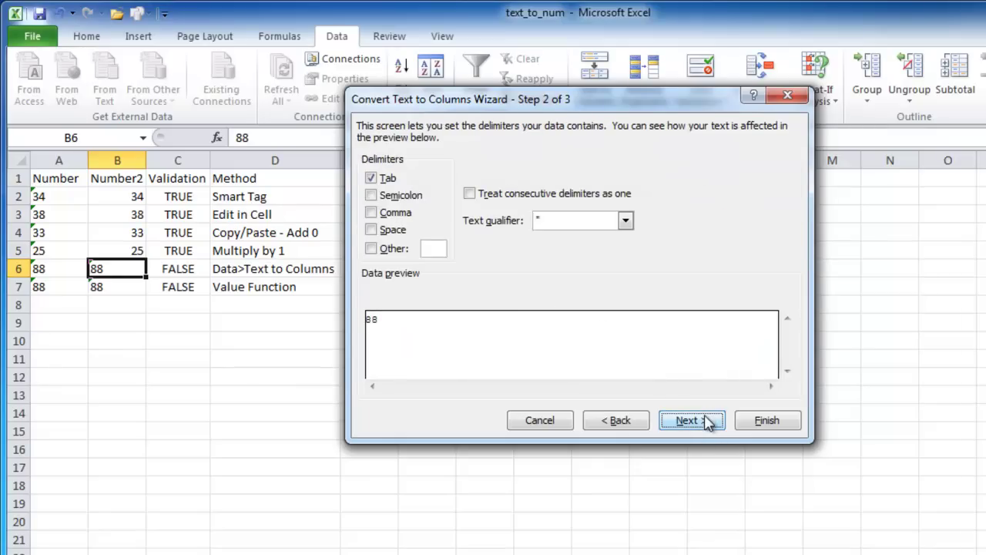
click(705, 420)
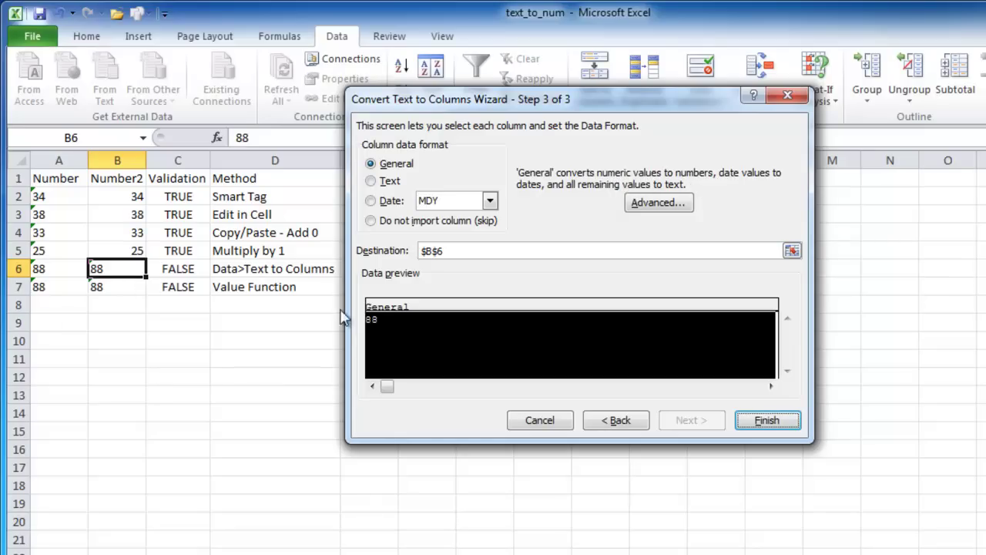
click(788, 426)
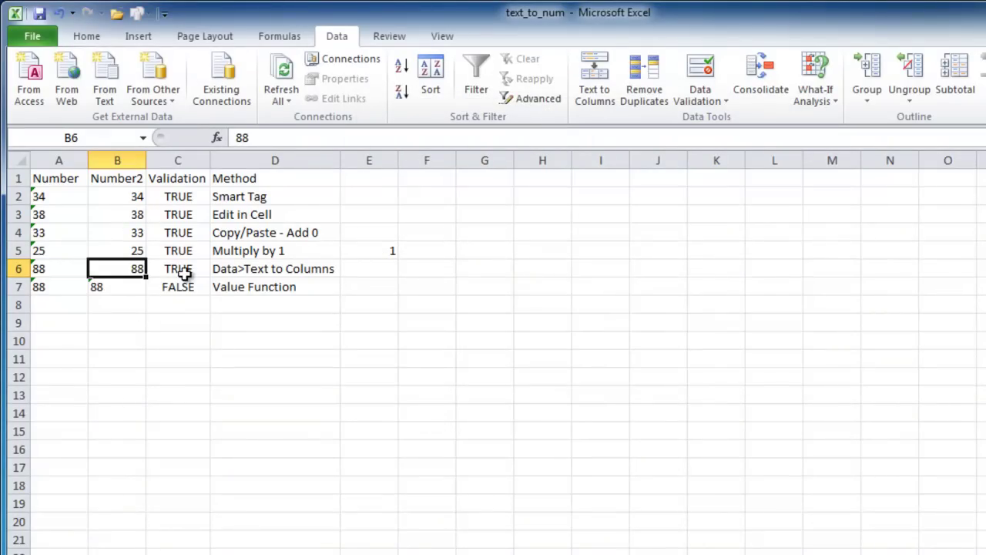
Replace the text value in B7 with the formula =VALUE(A7) and review its function arguments
click(126, 289)
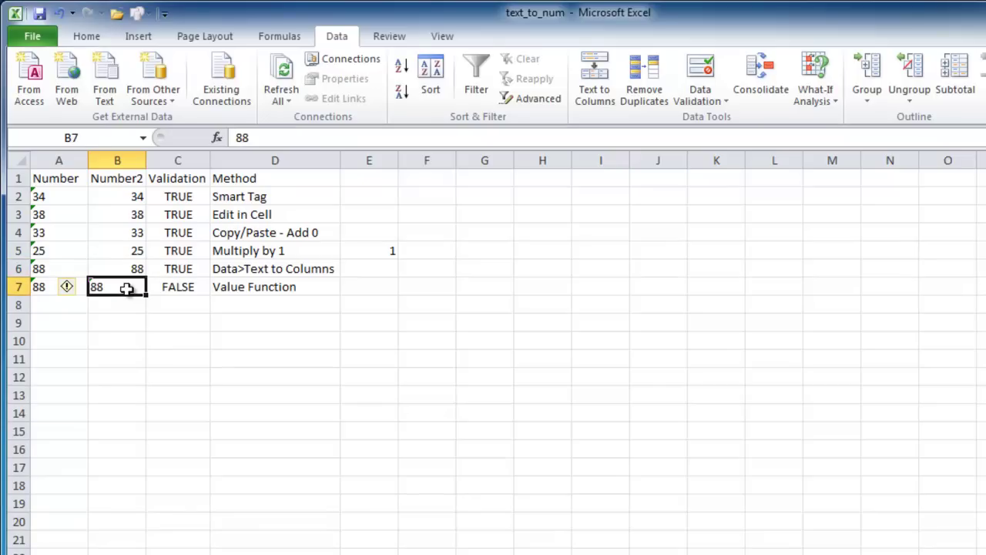
double_click(241, 138)
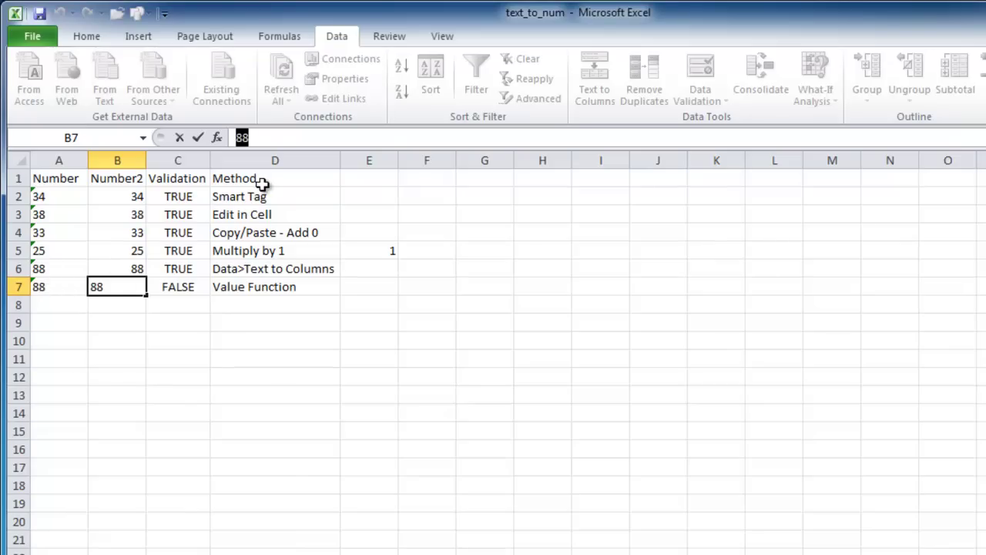
key(BackSpace)
text(=)
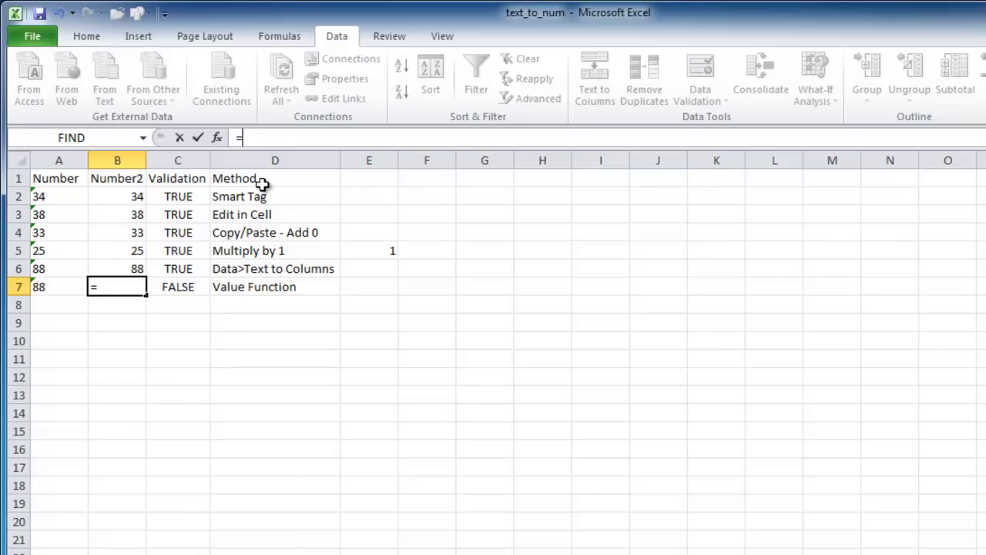
text(valu)
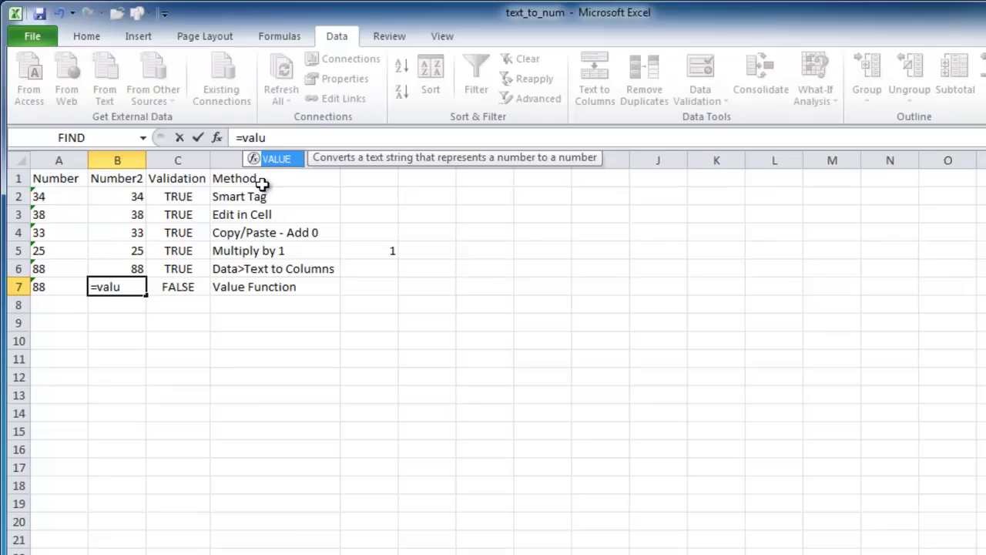
key(Tab)
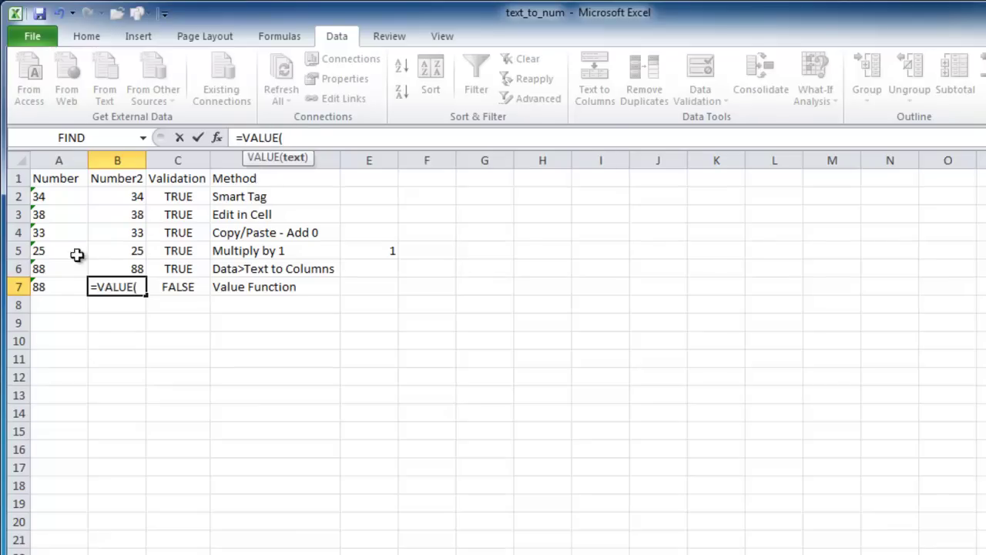
click(53, 287)
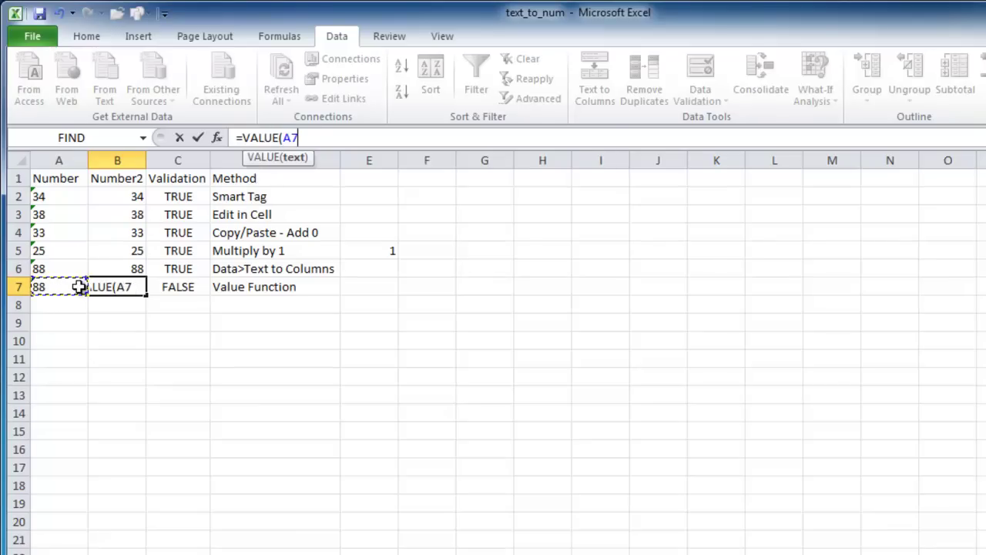
text())
key(Return)
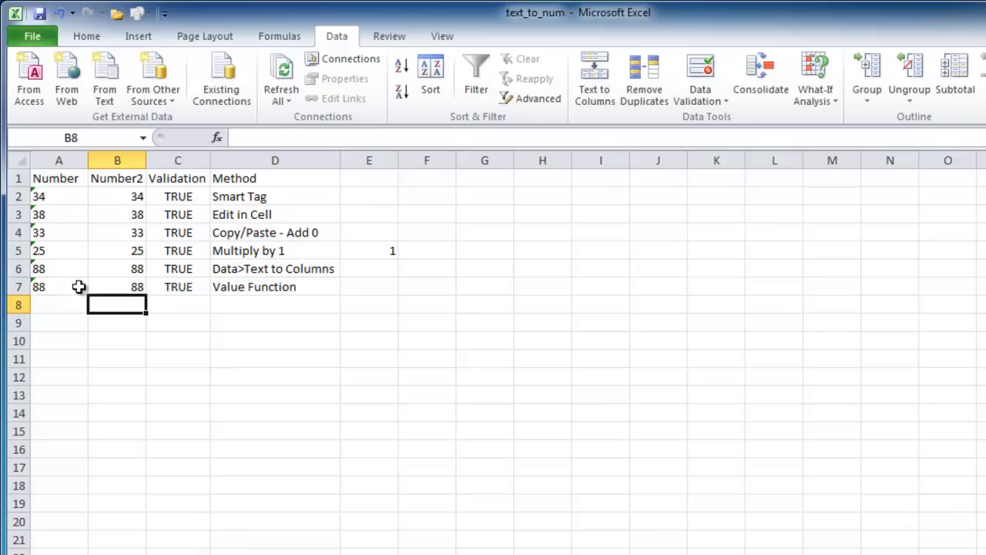
click(117, 286)
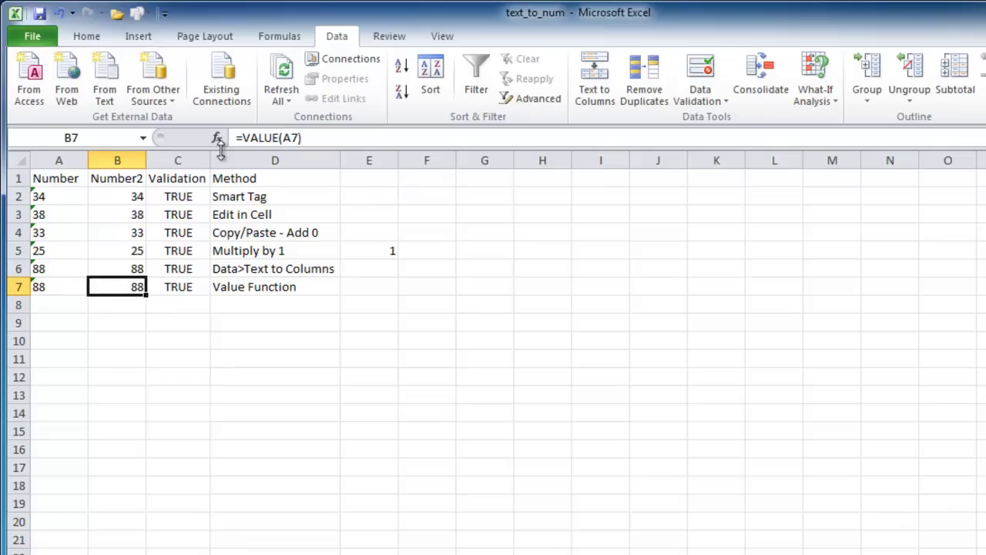
click(217, 137)
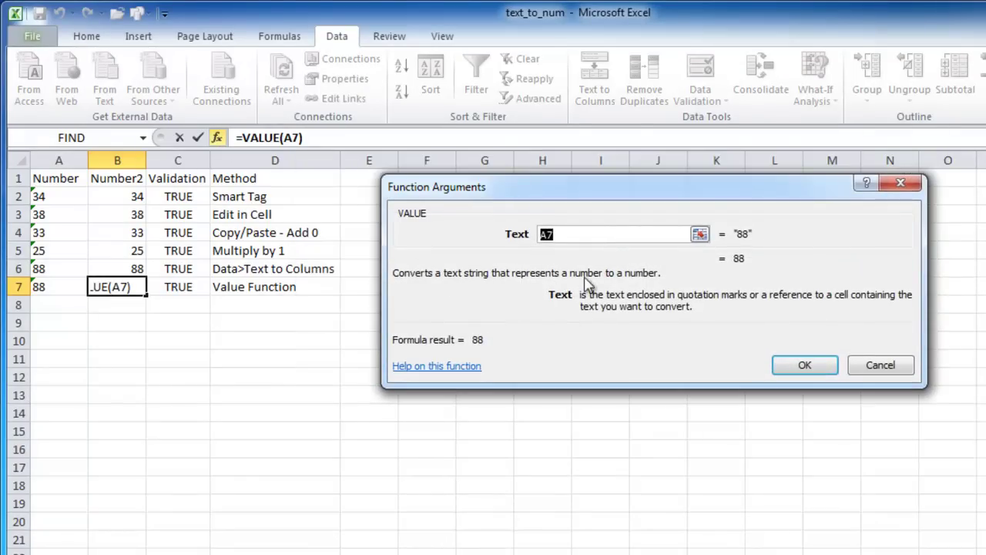
click(809, 365)
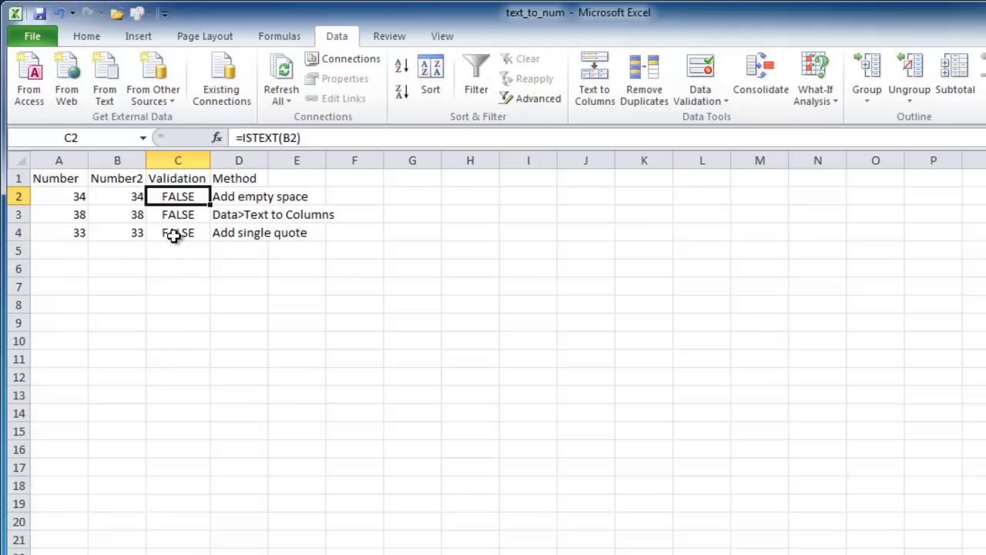
On the sheet for turning numbers into text, enter =""&A2 in B2 and check the ISTEXT validation in C2
click(120, 198)
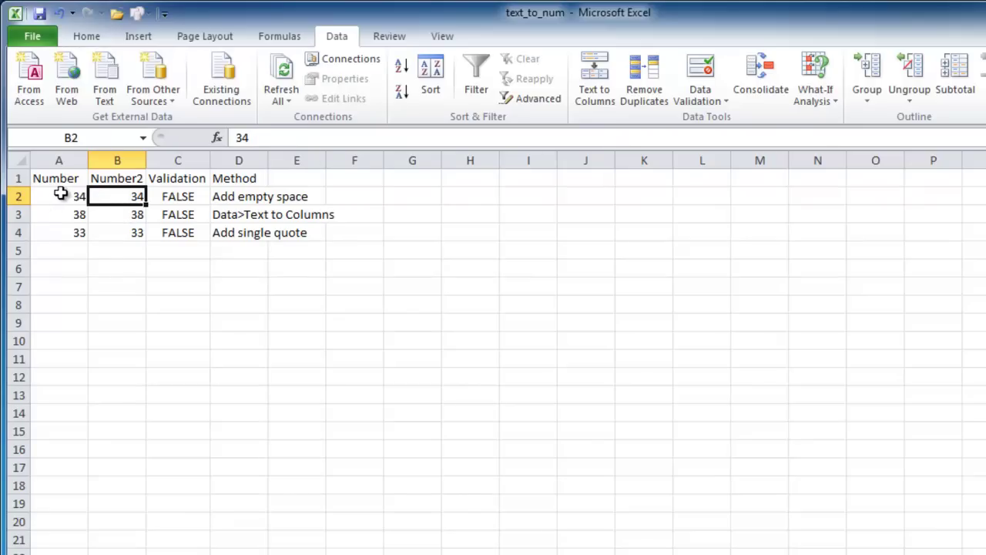
click(262, 139)
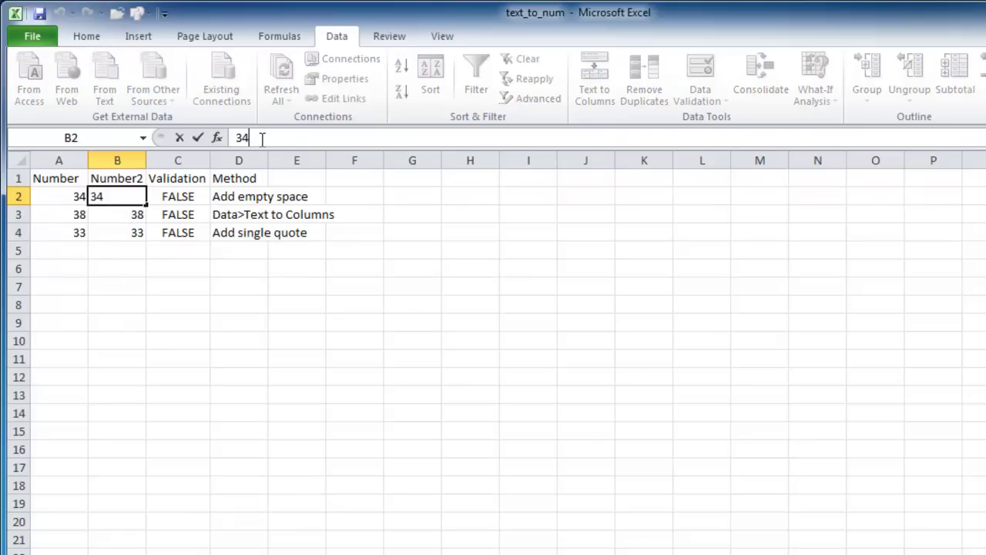
text(=)
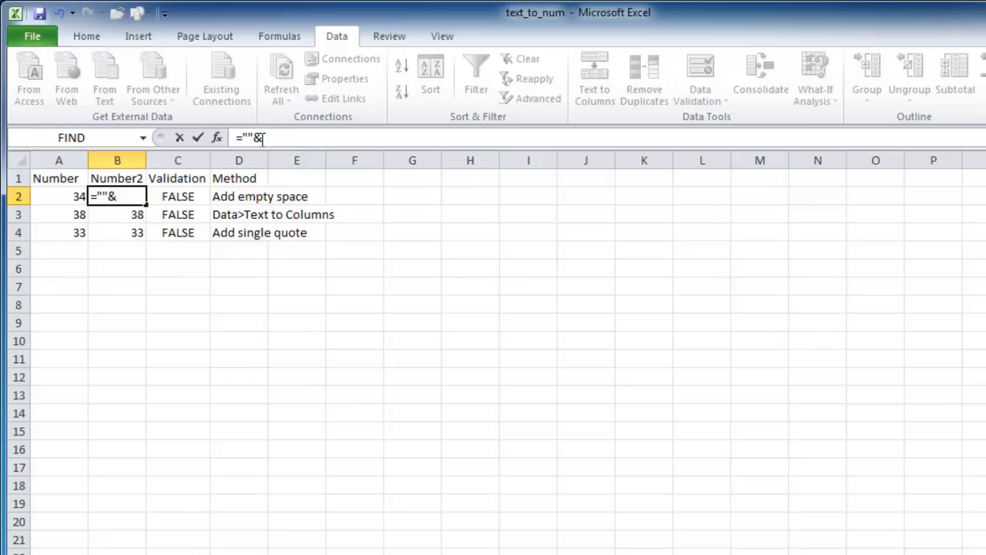
text(""&)
click(67, 197)
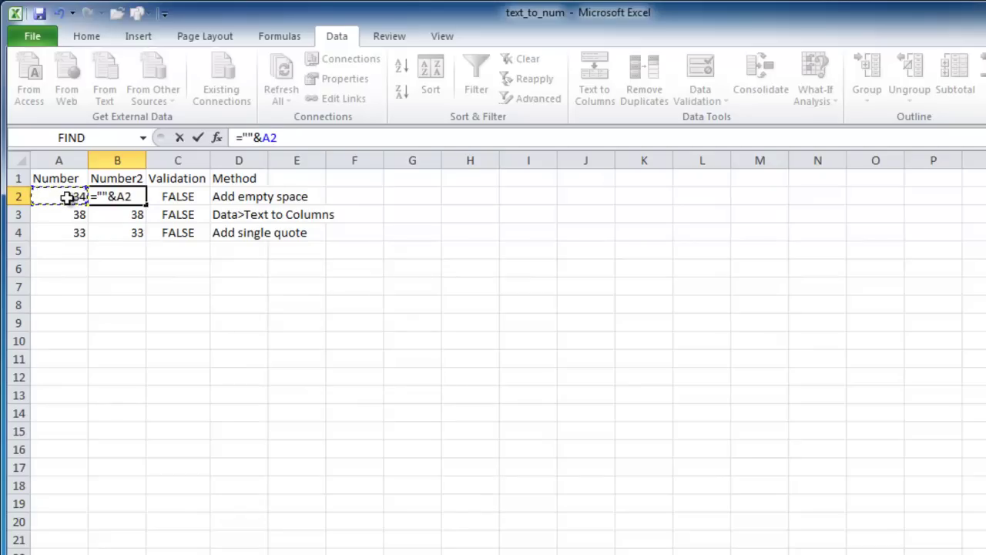
key(Return)
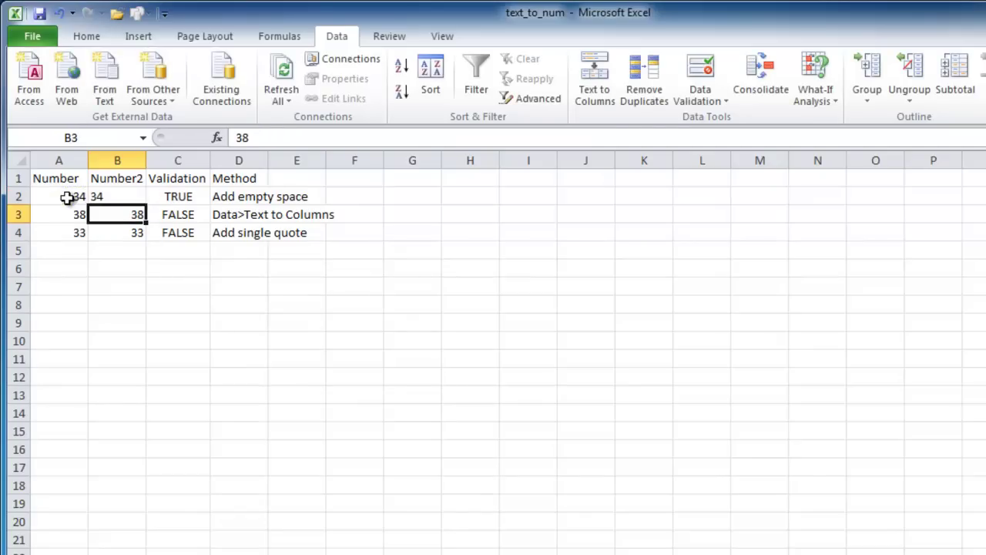
click(177, 197)
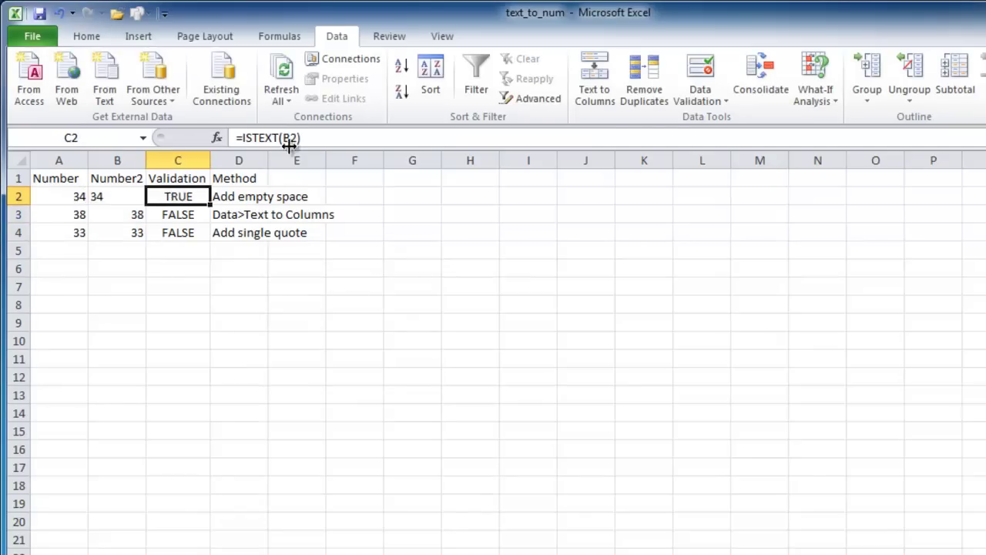
click(119, 197)
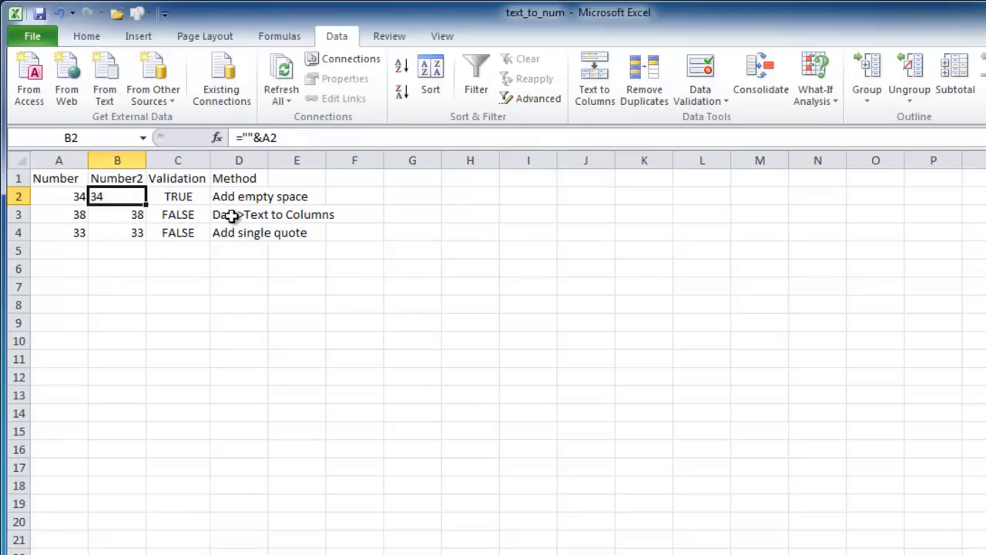
Convert the number in B3 to text using Text to Columns with the Delimited type and Text column format
click(115, 218)
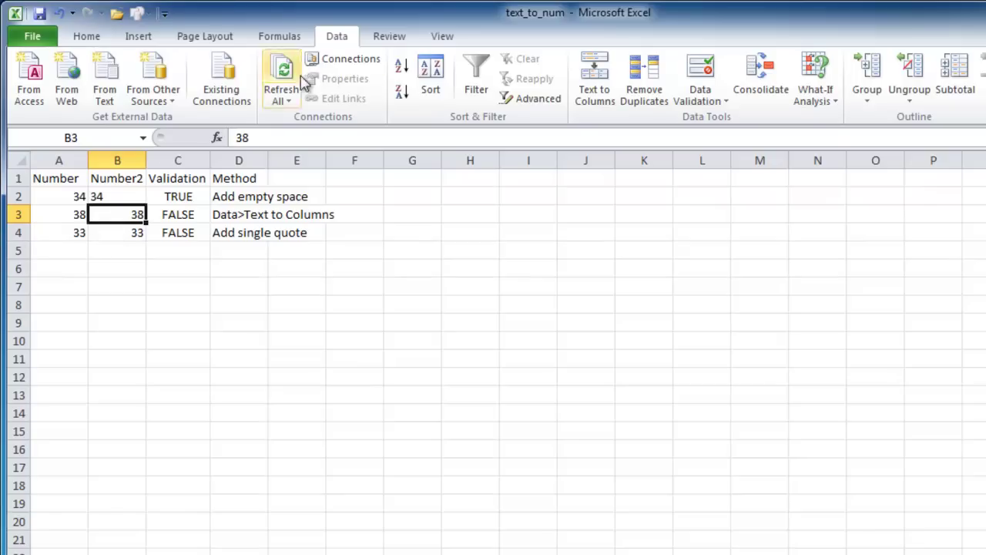
click(600, 86)
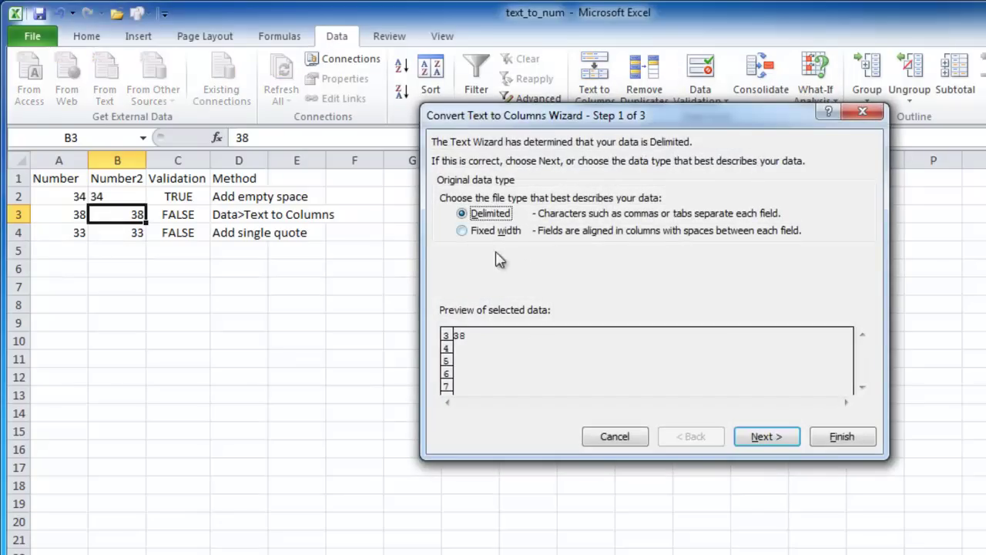
click(773, 443)
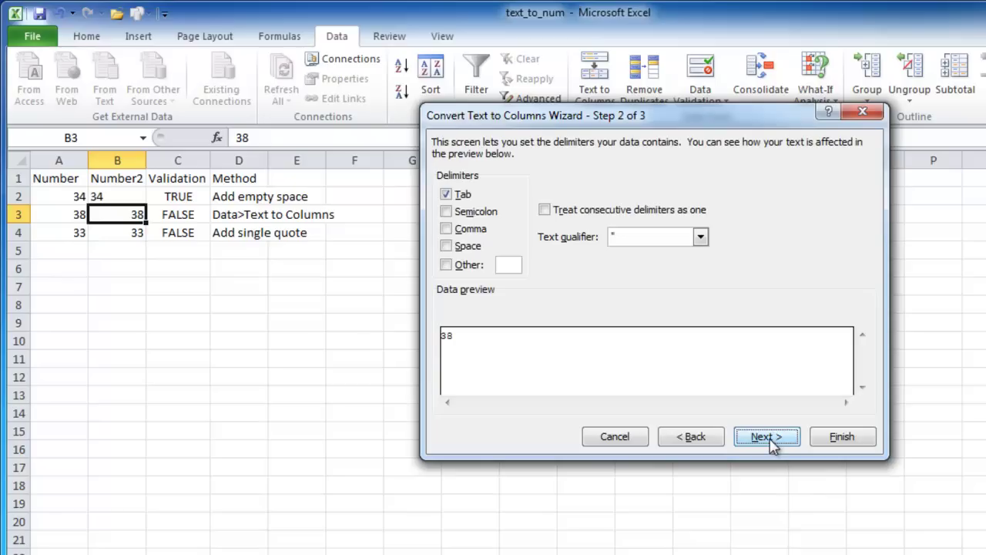
click(767, 437)
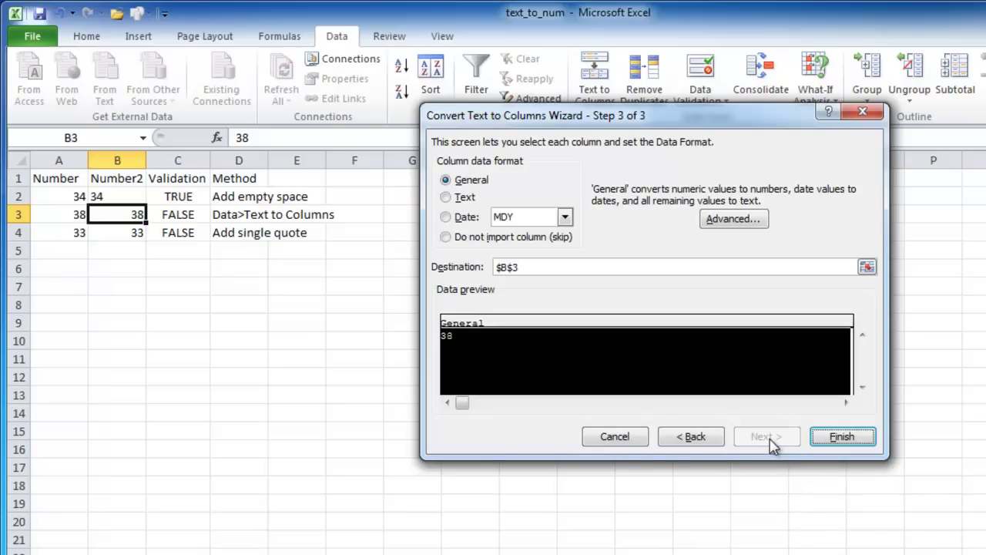
click(447, 198)
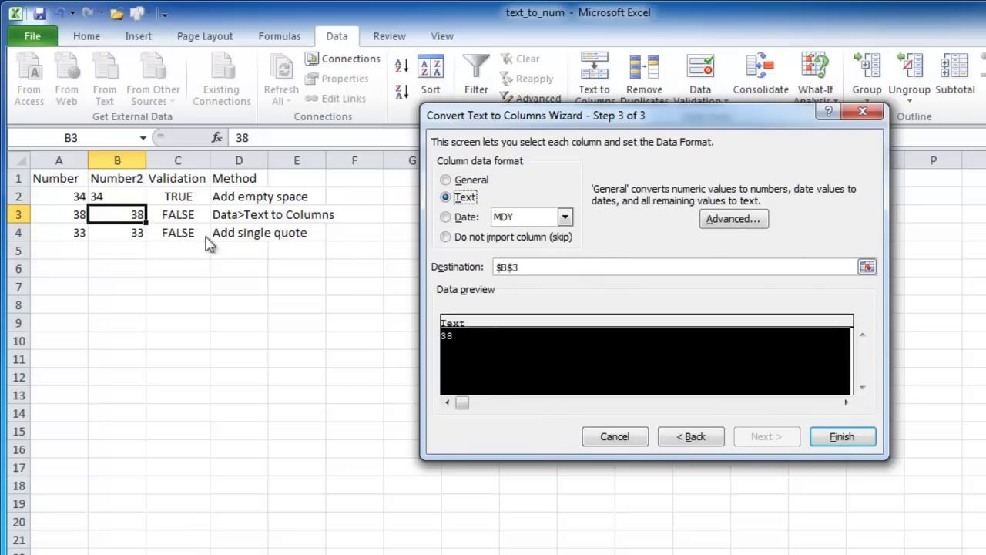
click(843, 436)
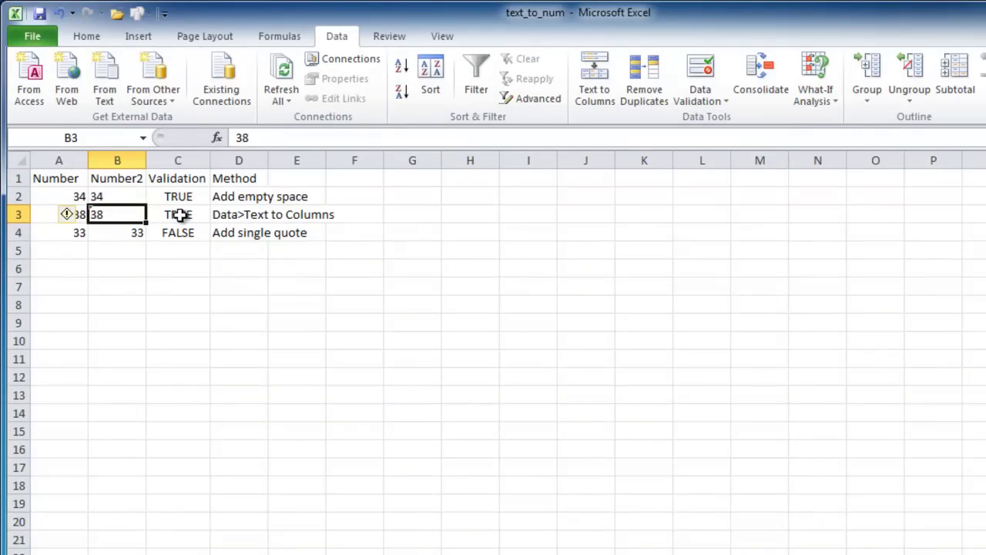
Add a single quote in front of the number 33 in B4 so it is stored as text
click(128, 231)
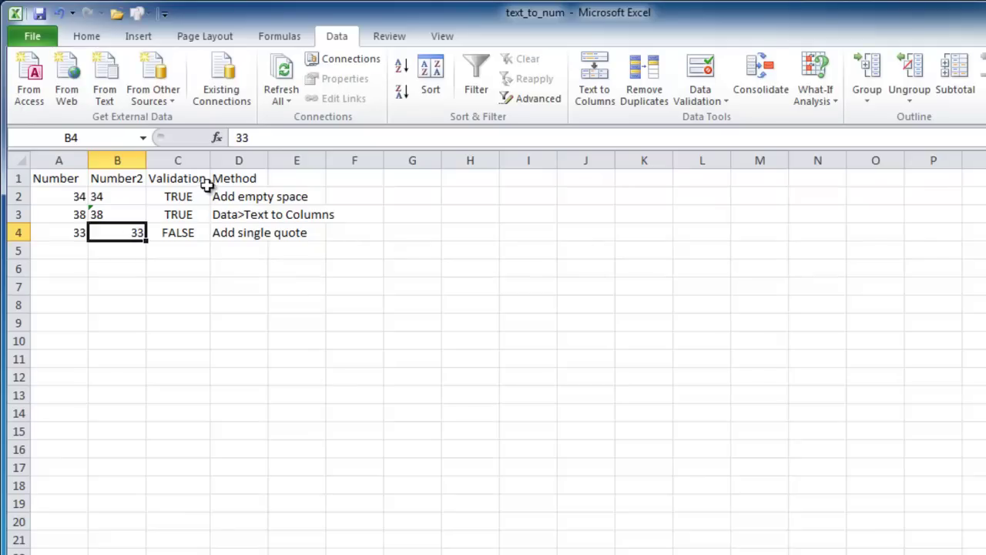
click(240, 136)
text(')
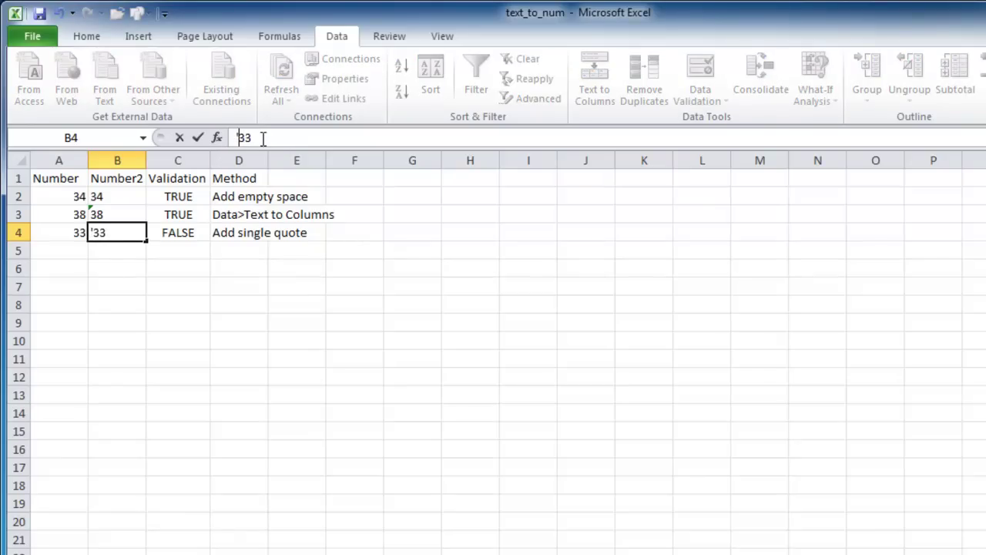
key(Return)
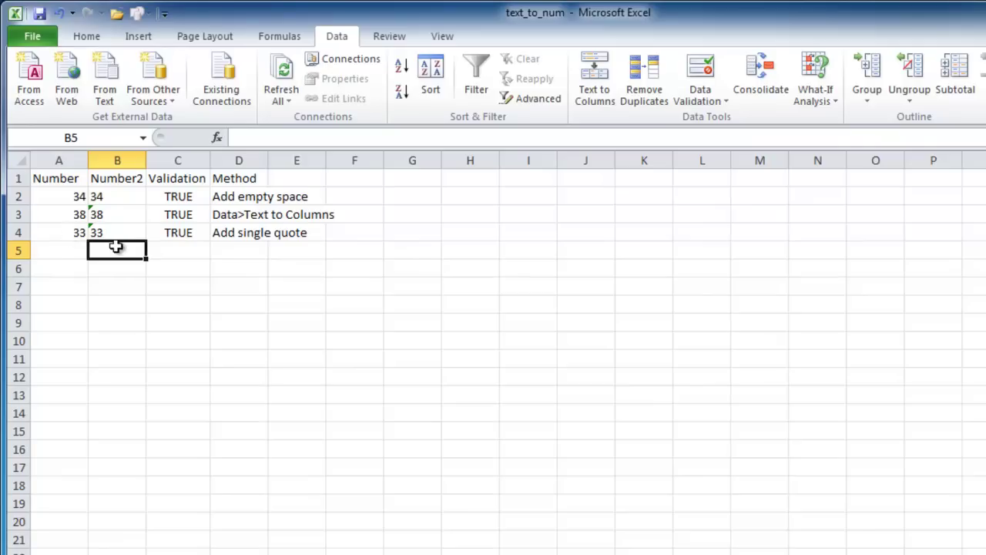
mouse_move(115, 248)
mouse_down()
mouse_move(115, 293)
mouse_move(117, 248)
mouse_up()
click(87, 36)
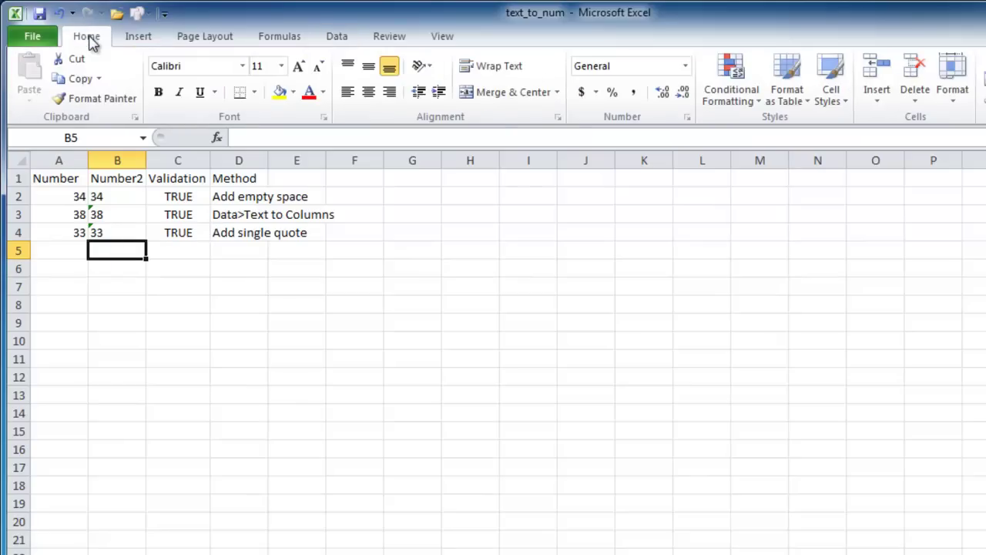
click(685, 67)
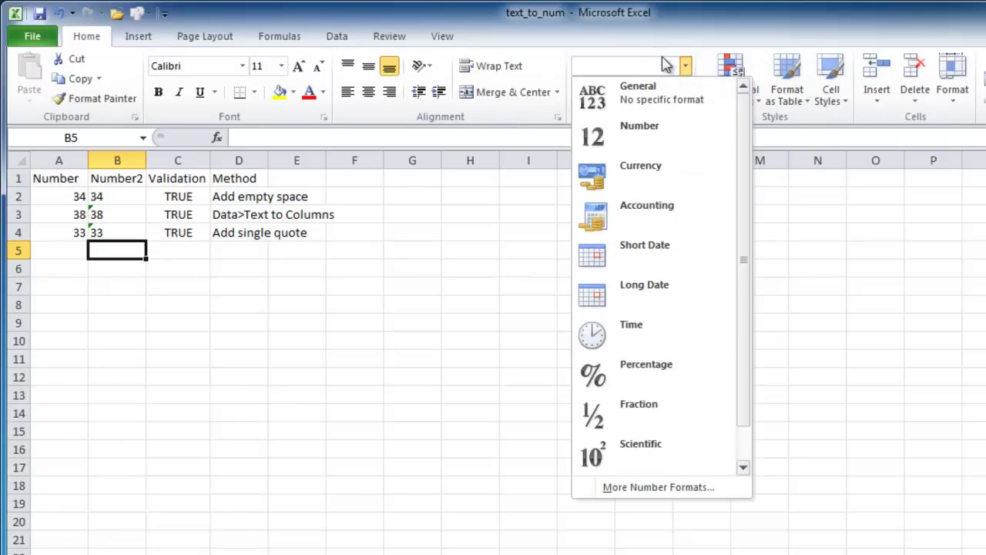
click(670, 39)
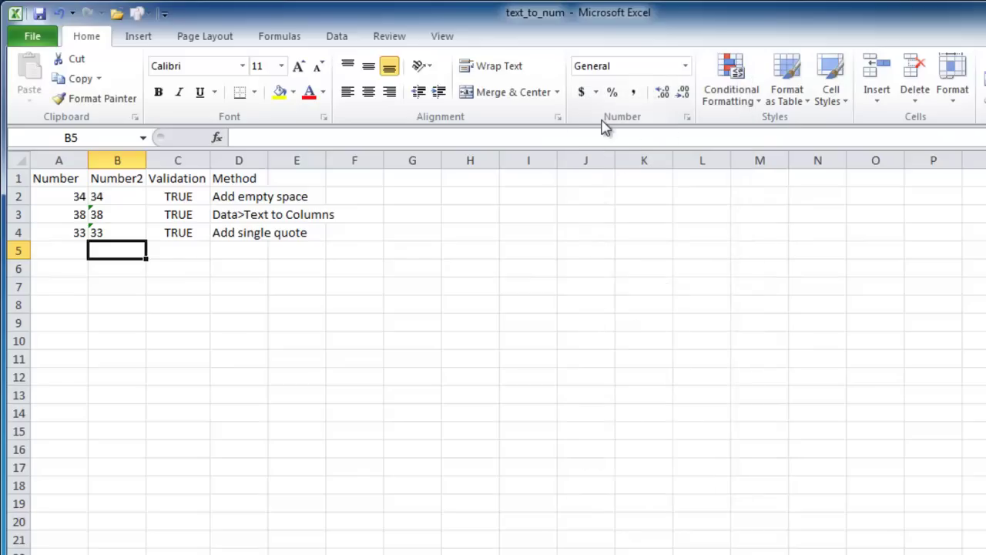
Apply the Text number format to empty cell B5 and enter 33 in it
click(685, 67)
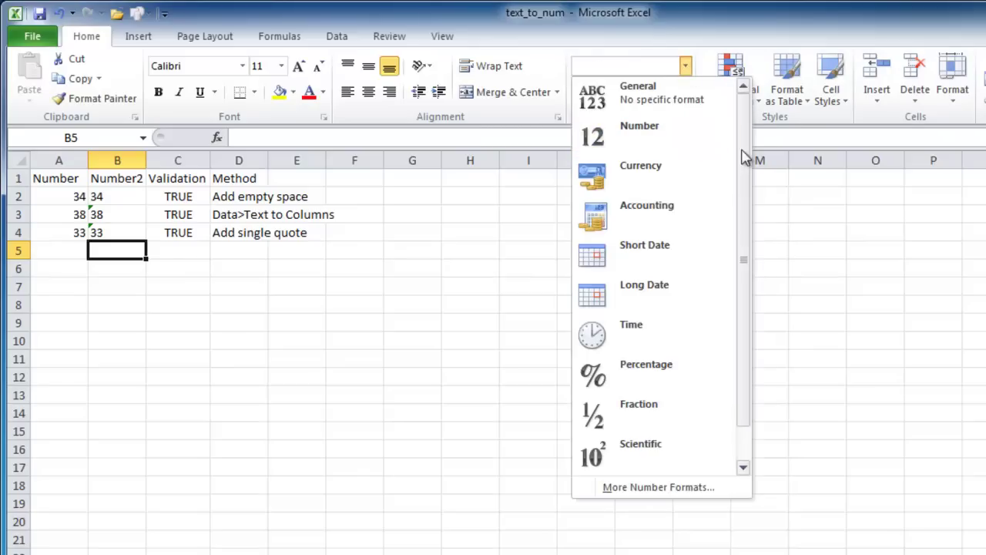
scroll(748, 154, down, 1)
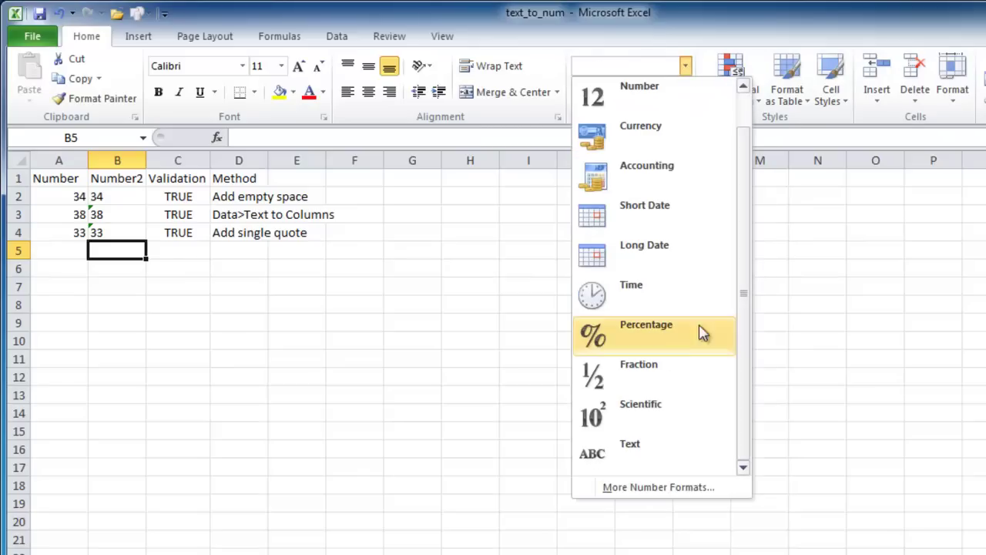
click(670, 448)
text(33)
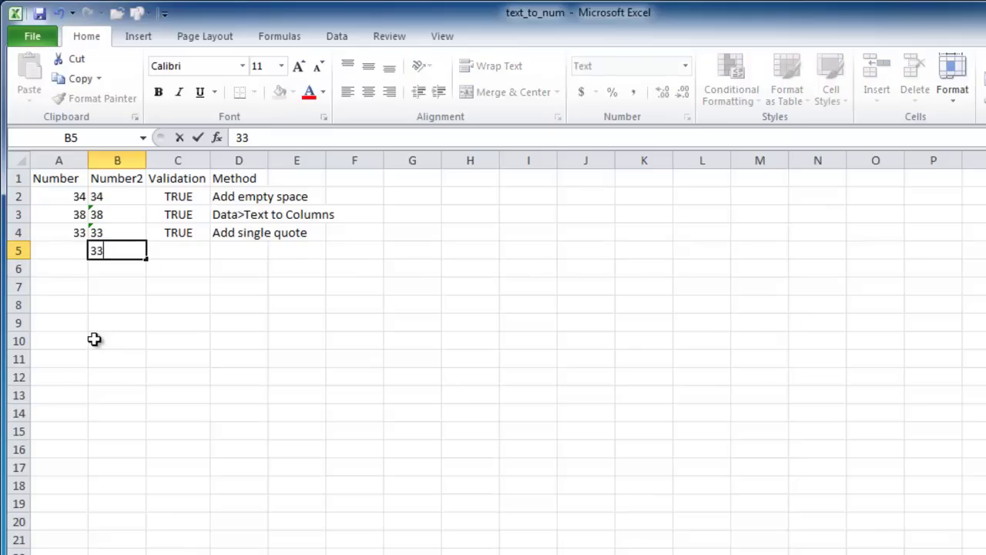
key(Return)
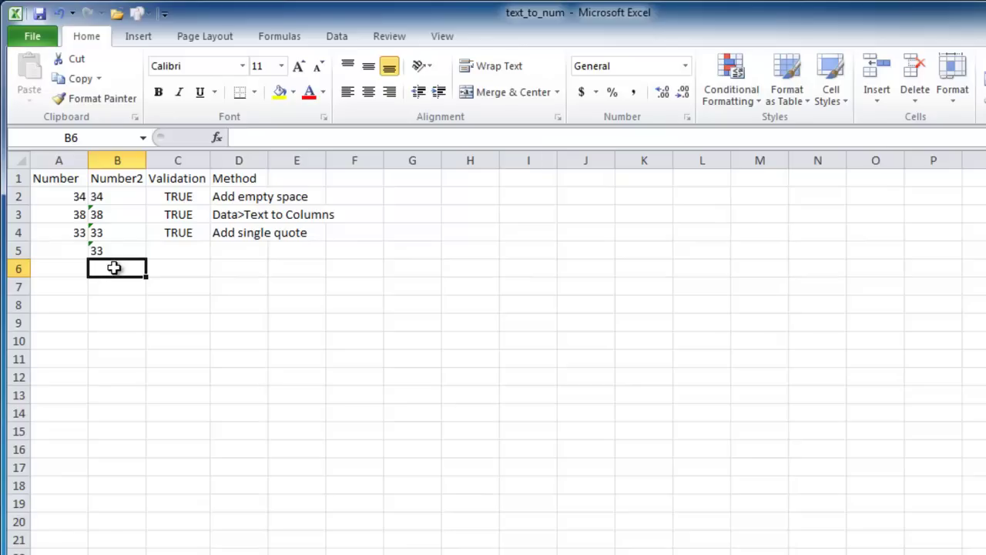
Enter 33 in B6 while it is still General, and change that cell's number format to Text
text(33)
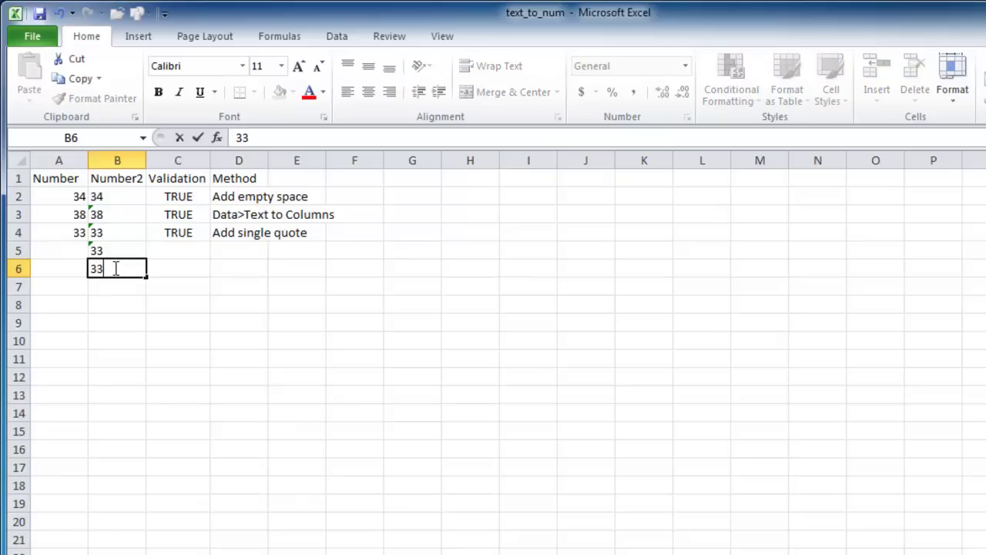
key(Return)
click(116, 267)
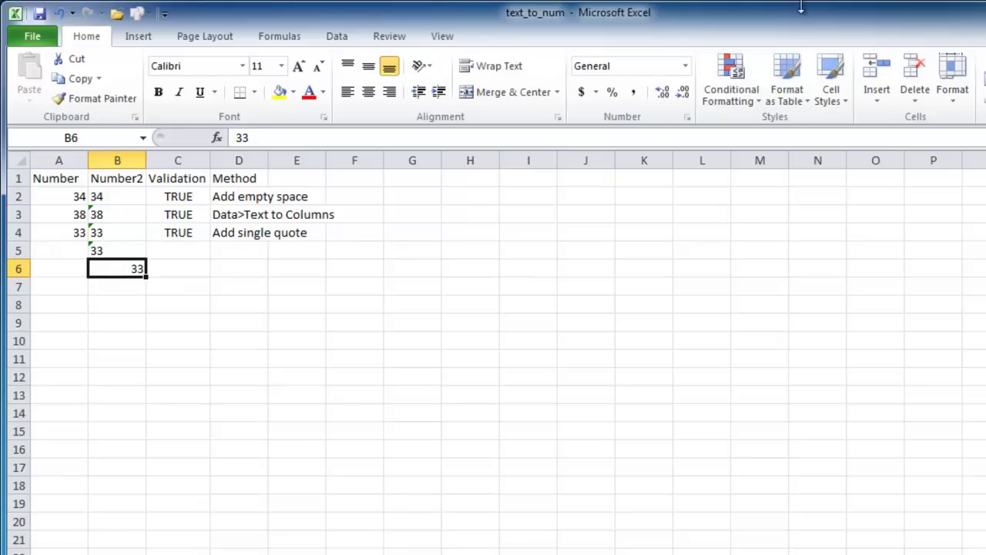
click(684, 66)
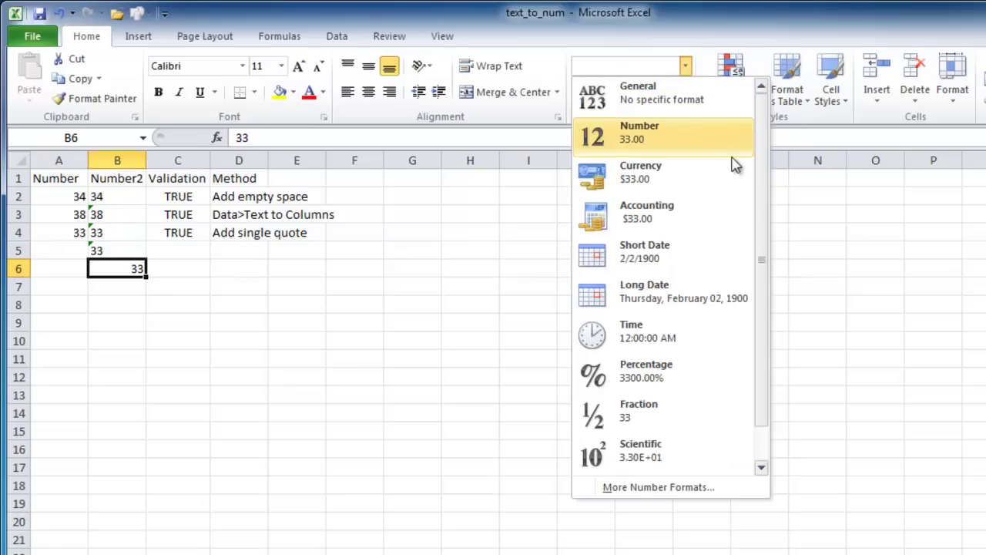
drag(761, 137, 763, 293)
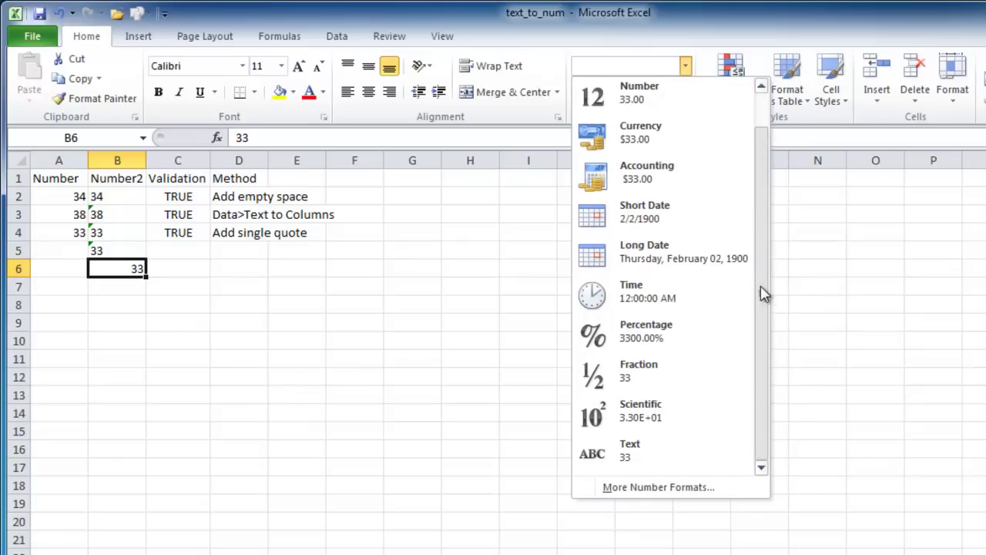
click(653, 461)
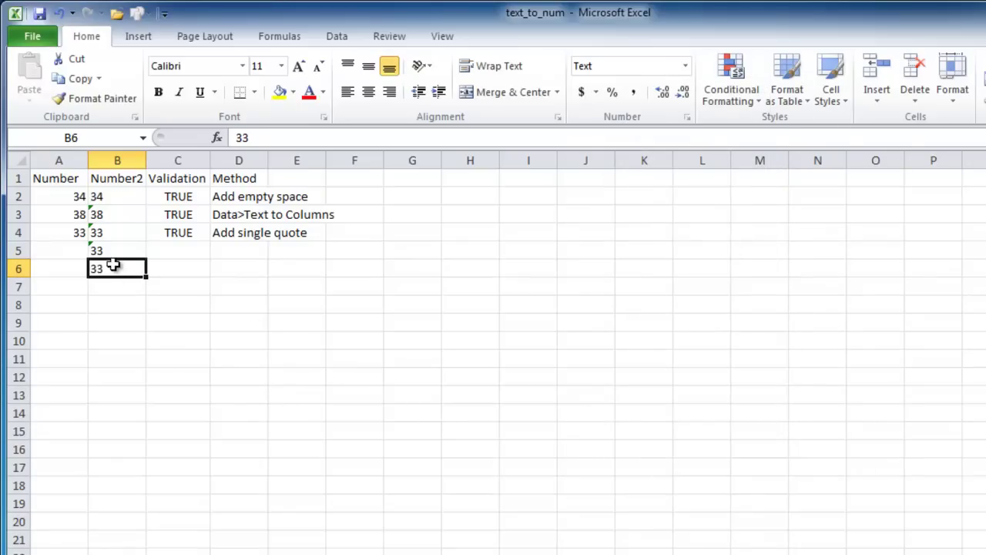
click(184, 268)
text(=)
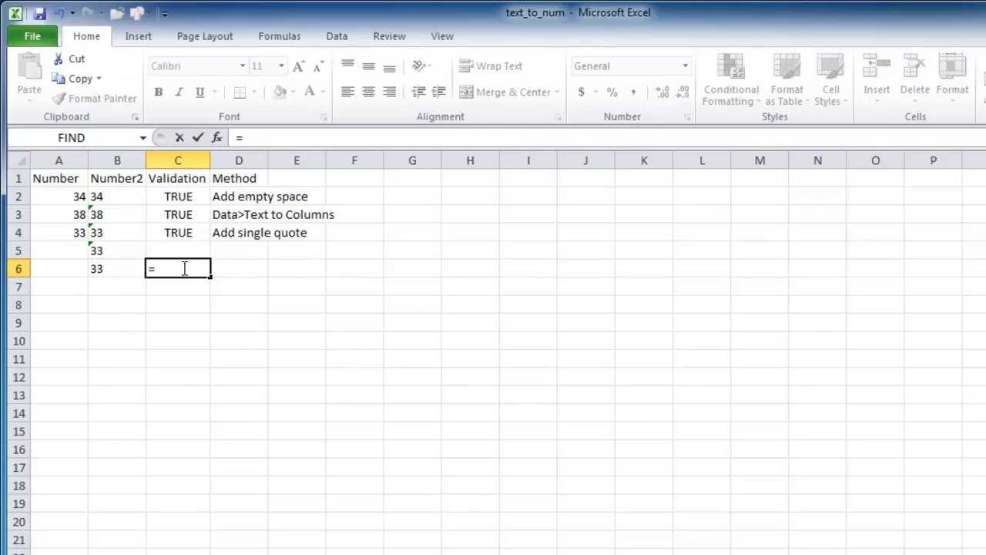
text(tex)
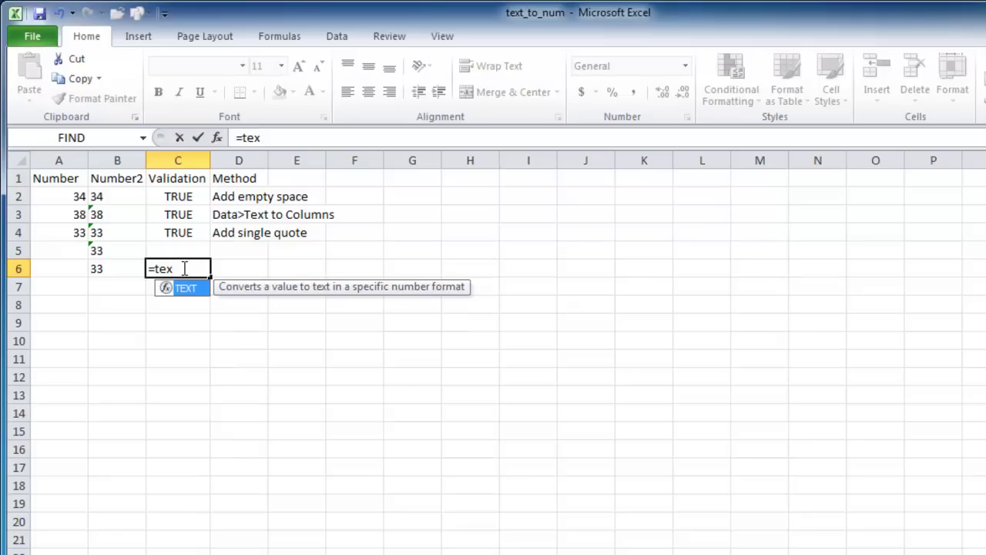
key(BackSpace)
key(BackSpace)
key(Escape)
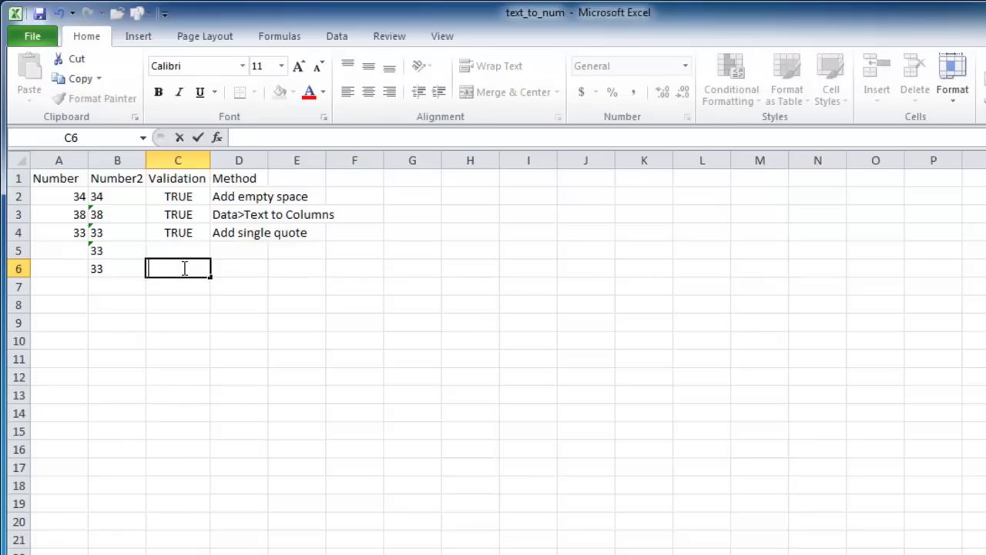
Enter the validation formula =ISTEXT(B6) in C6 and review its result
text(ist)
key(BackSpace)
key(BackSpace)
text(=t)
key(BackSpace)
text(ist)
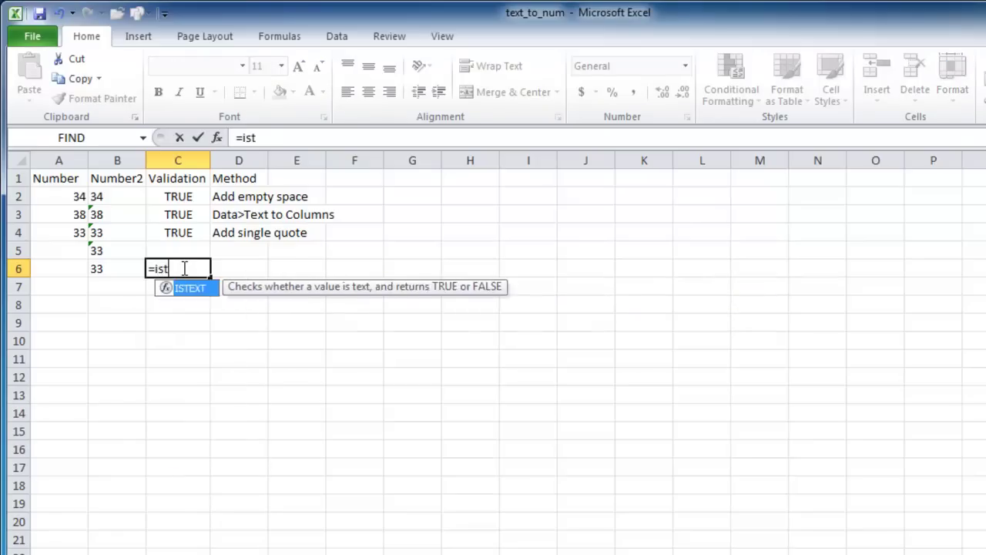
text(c)
key(BackSpace)
text(e)
key(Tab)
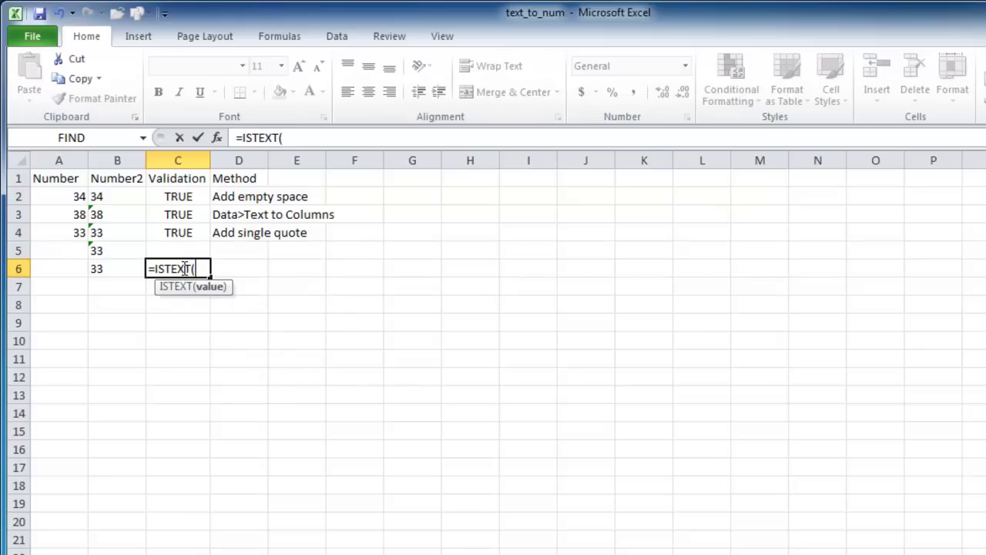
click(115, 267)
text())
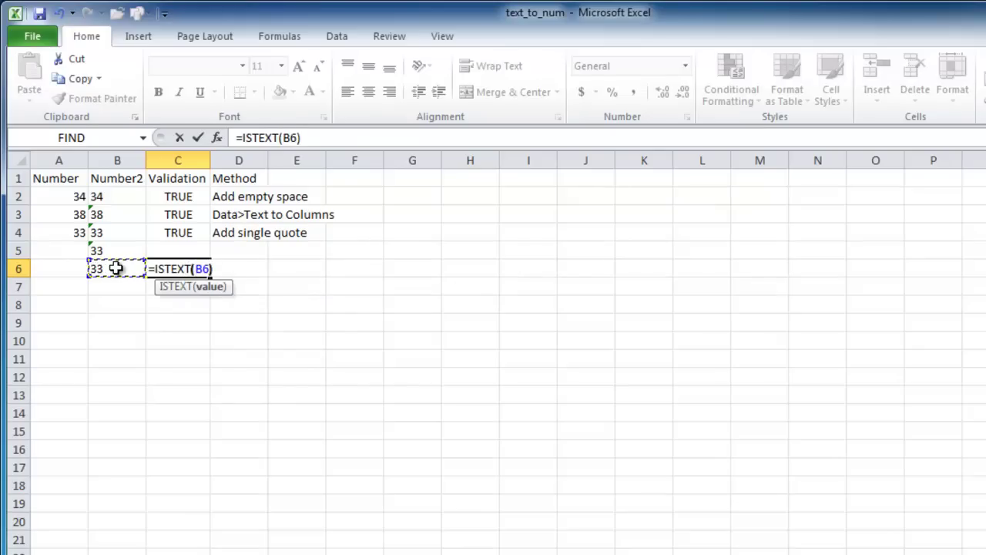
key(Return)
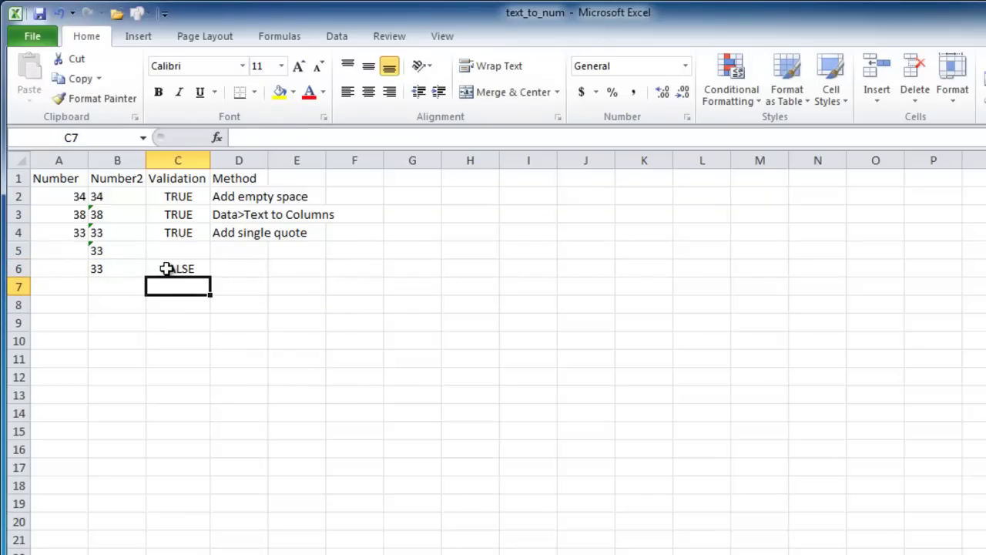
click(167, 268)
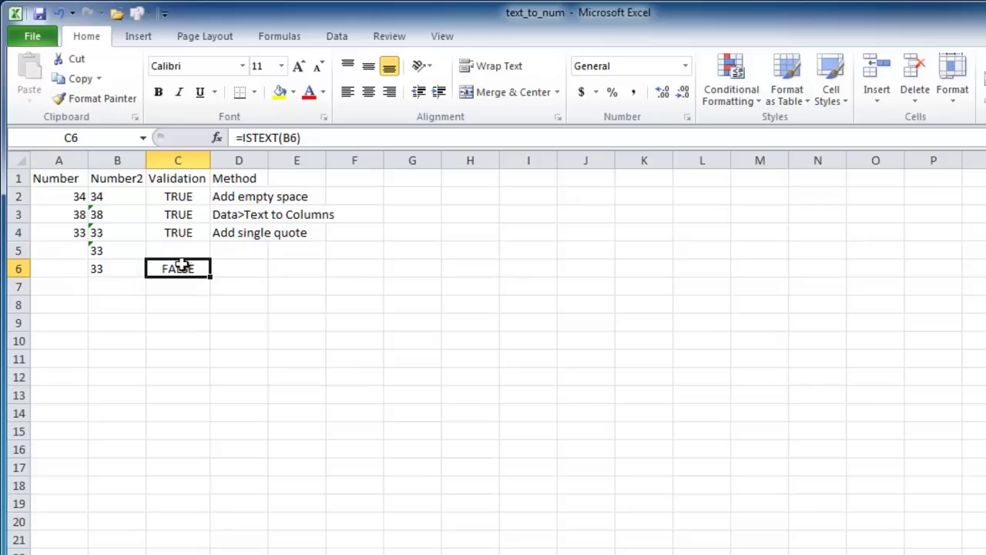
Select B5 to review its format, view the Text to Numbers sheet, and return to the Numbers to Text sheet
click(121, 252)
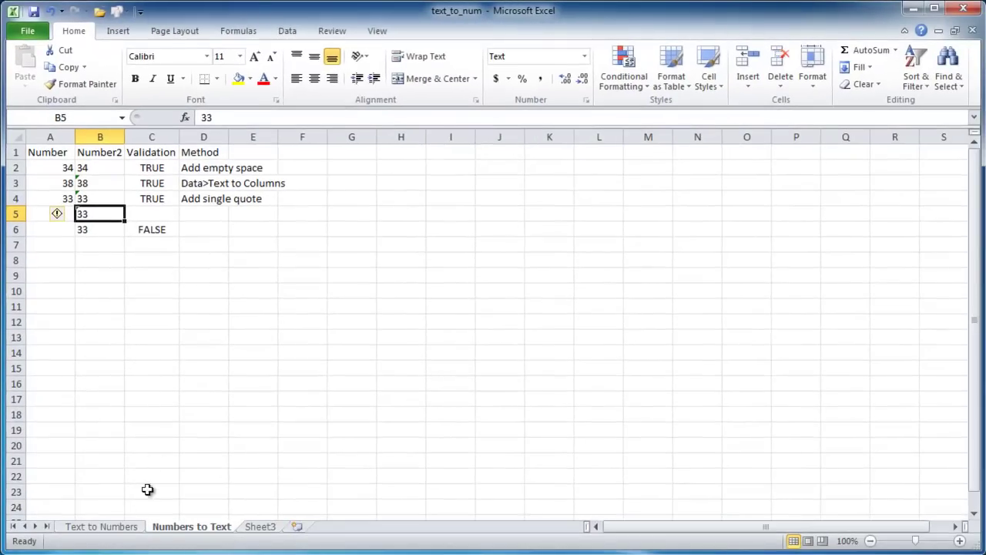
click(114, 529)
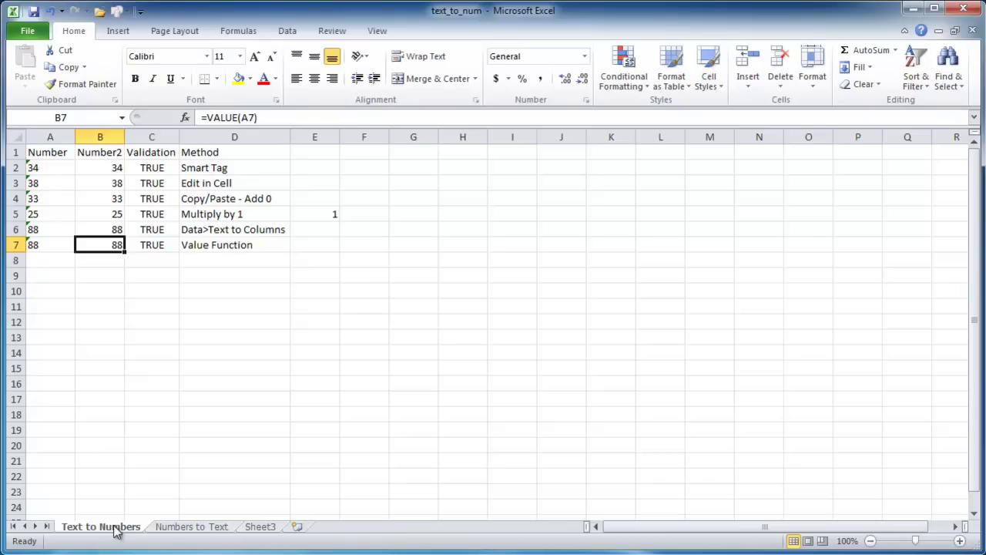
click(163, 531)
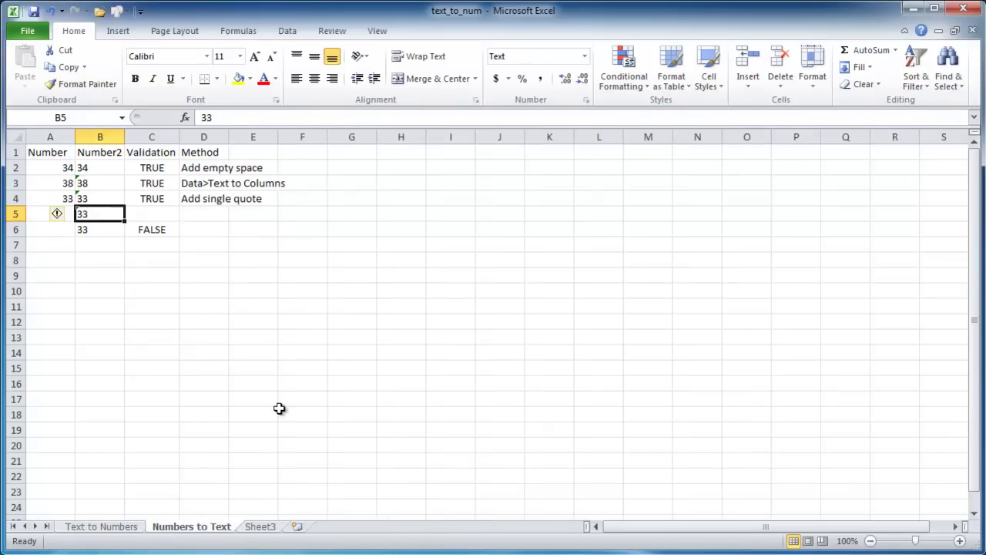